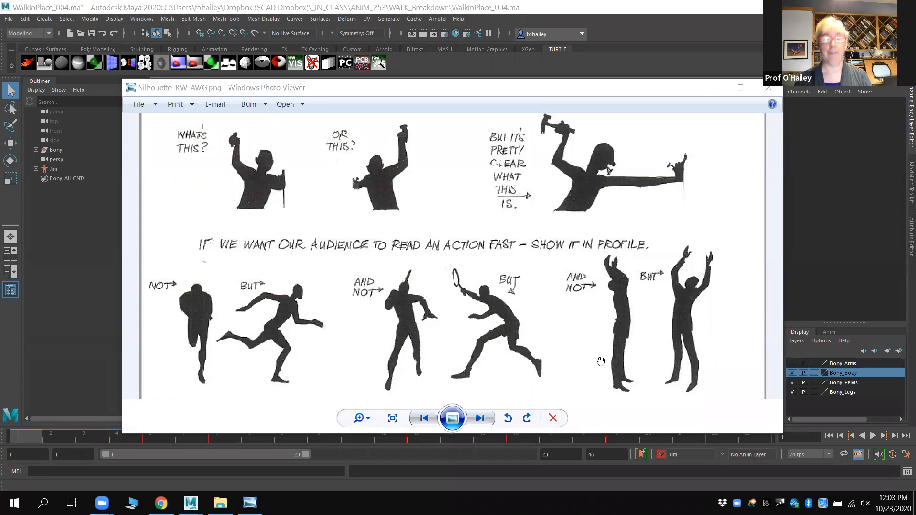
Minimize the silhouette reference image and play back the walk cycle of the figure in profile
{"action": "left_click", "coordinate": [474, 96]}
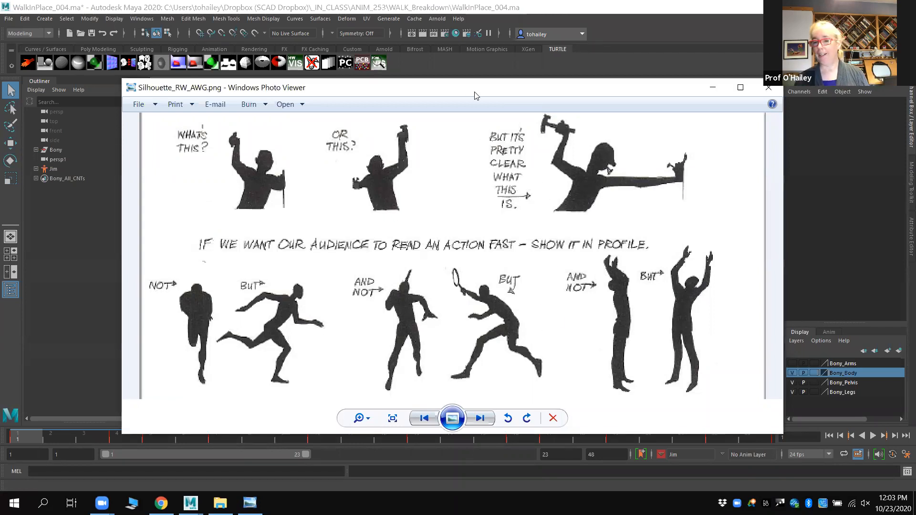
{"action": "left_click", "coordinate": [713, 87]}
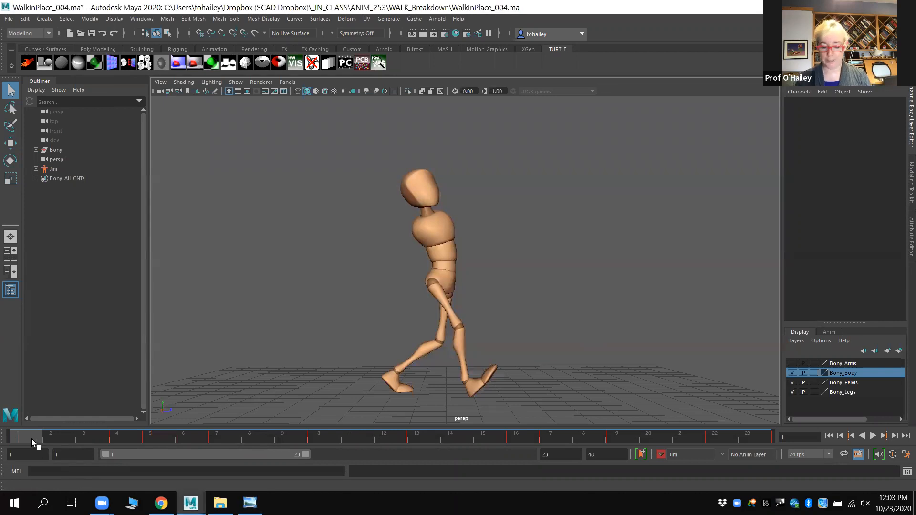
{"action": "key", "text": "."}
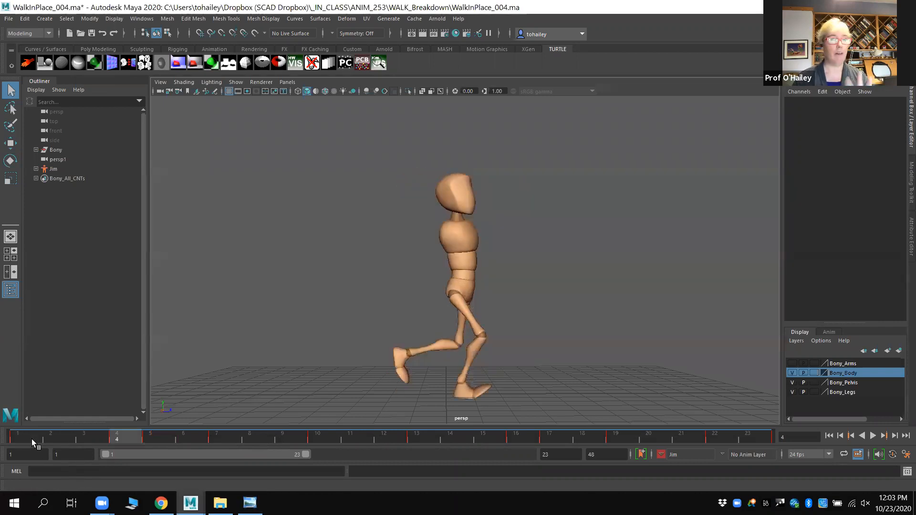
{"action": "key", "text": "alt+period"}
{"action": "key", "text": "alt+v"}
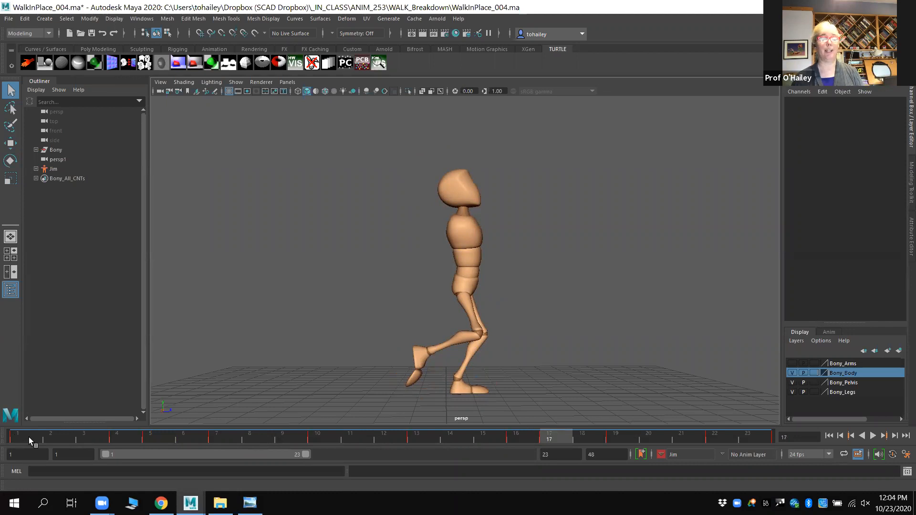
Make the rig's control curves visible in the persp view and select the head control
{"action": "left_click_drag", "start_coordinate": [360, 401], "coordinate": [520, 374], "text": "alt"}
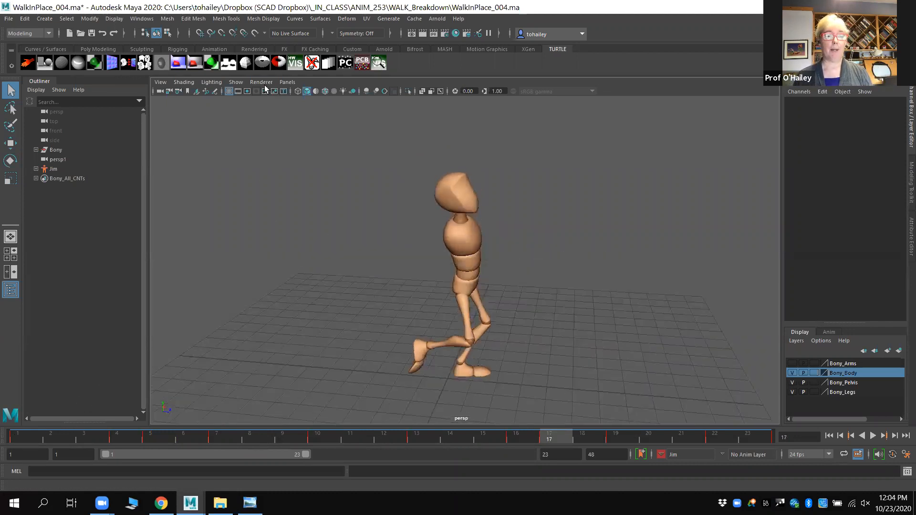
{"action": "left_click", "coordinate": [237, 83]}
{"action": "left_click", "coordinate": [256, 142]}
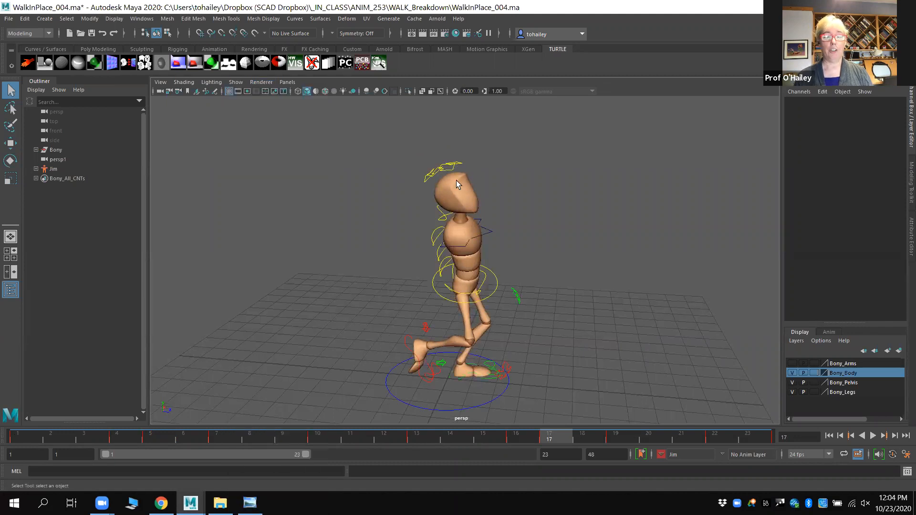
{"action": "left_click", "coordinate": [456, 168]}
{"action": "left_click_drag", "start_coordinate": [400, 300], "coordinate": [427, 304], "text": "alt"}
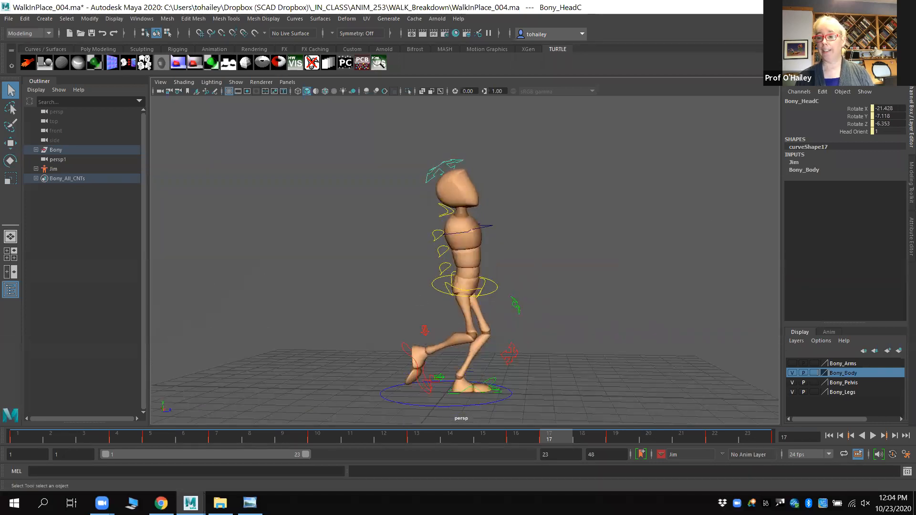
{"action": "key", "text": "alt+Tab"}
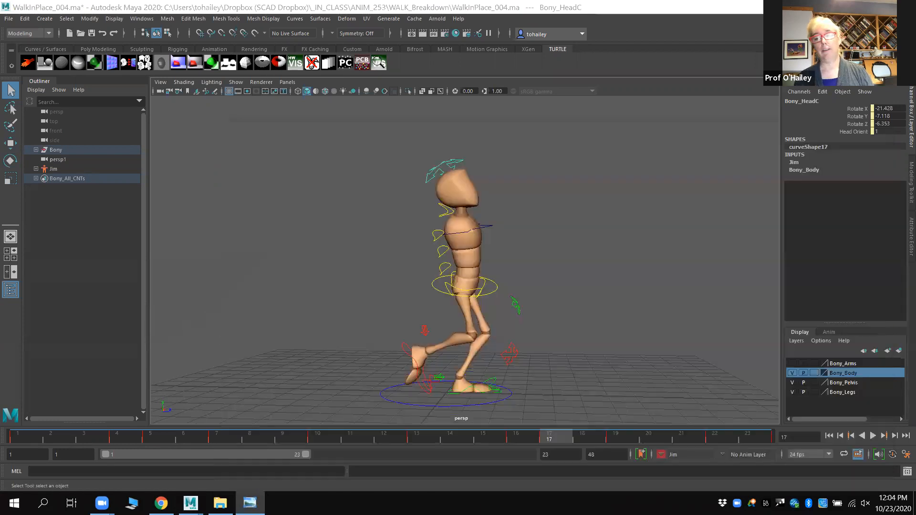
{"action": "key", "text": "alt+Tab"}
{"action": "left_click_drag", "start_coordinate": [465, 273], "coordinate": [517, 291], "text": "alt"}
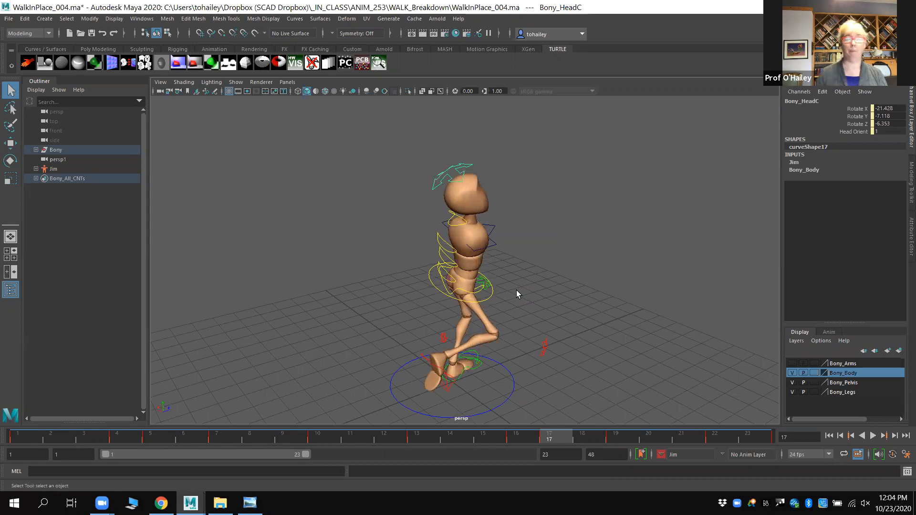
Create a new perspective camera named RENDERCAM and delete the persp1 camera
{"action": "left_click", "coordinate": [288, 82]}
{"action": "mouse_move", "coordinate": [329, 93]}
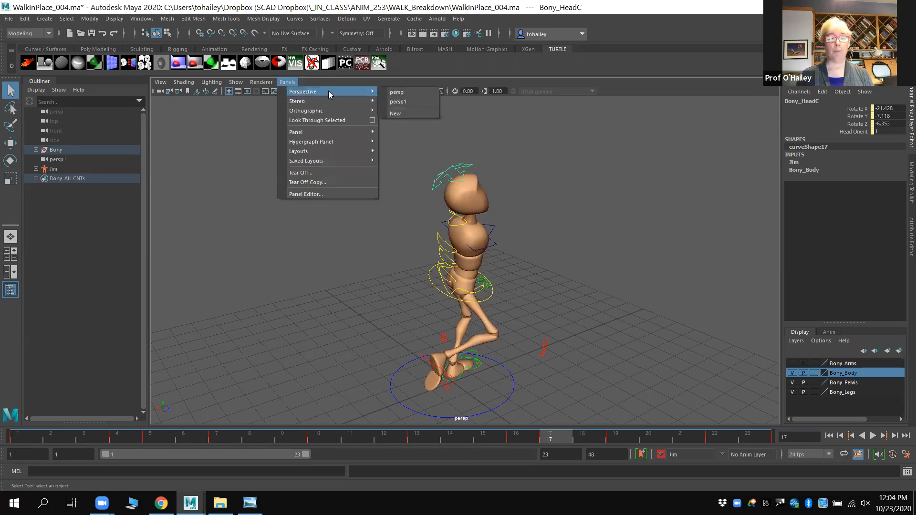
{"action": "left_click", "coordinate": [407, 115]}
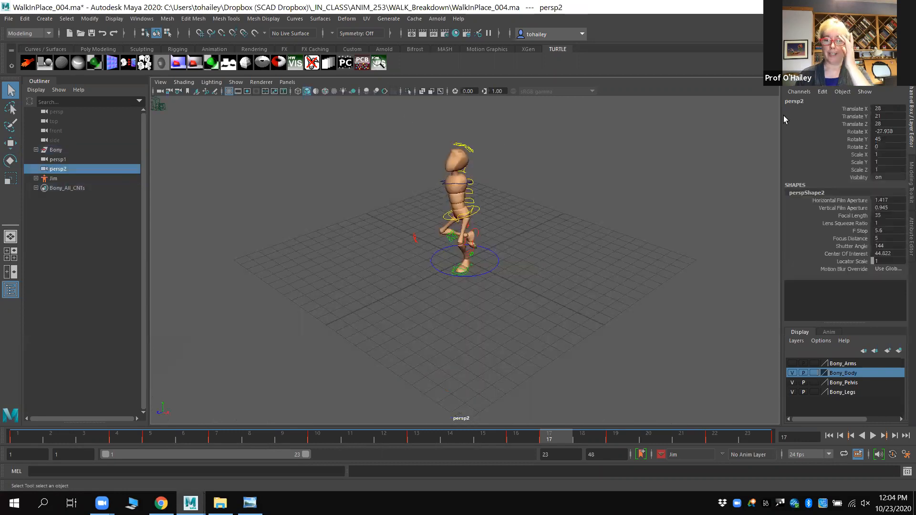
{"action": "double_click", "coordinate": [796, 101]}
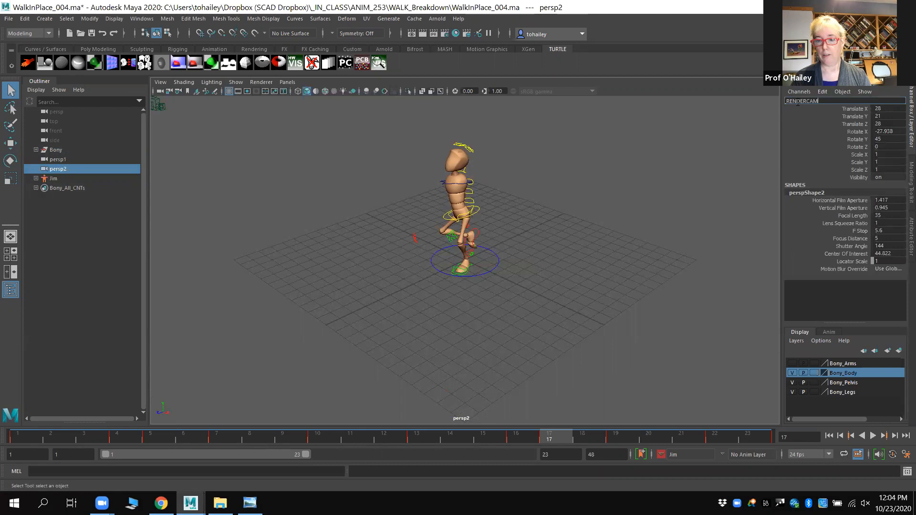
{"action": "key", "text": "Return"}
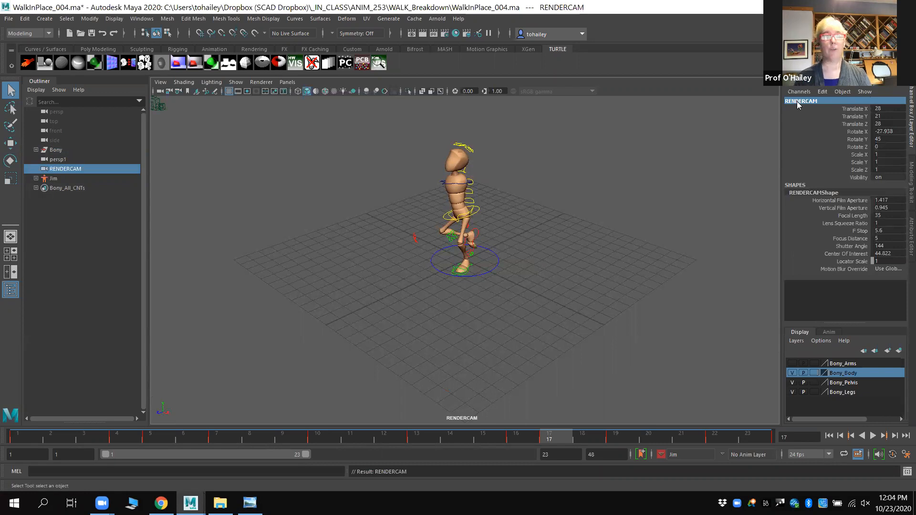
{"action": "left_click", "coordinate": [70, 160]}
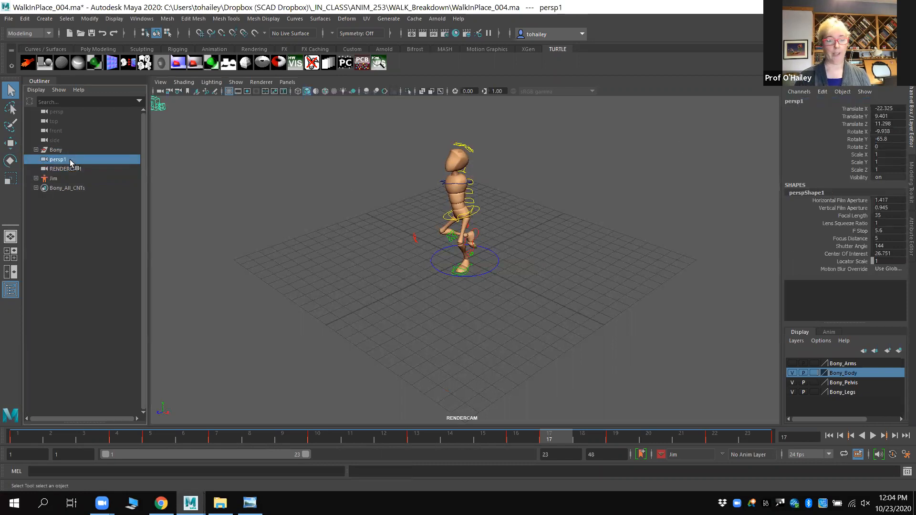
{"action": "key", "text": "Delete"}
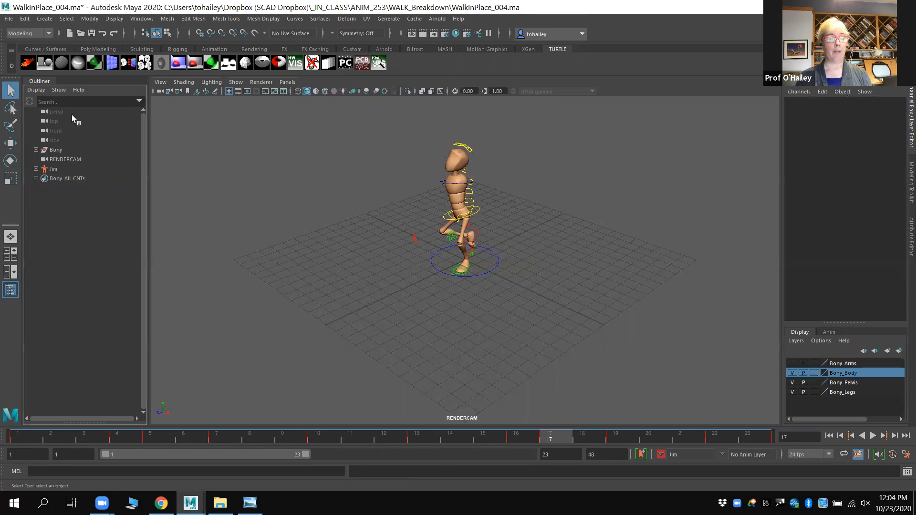
Set RENDERCAM's focal length to 58.2 and swing the camera around to a low three-quarter front view of the figure
{"action": "left_click", "coordinate": [74, 160]}
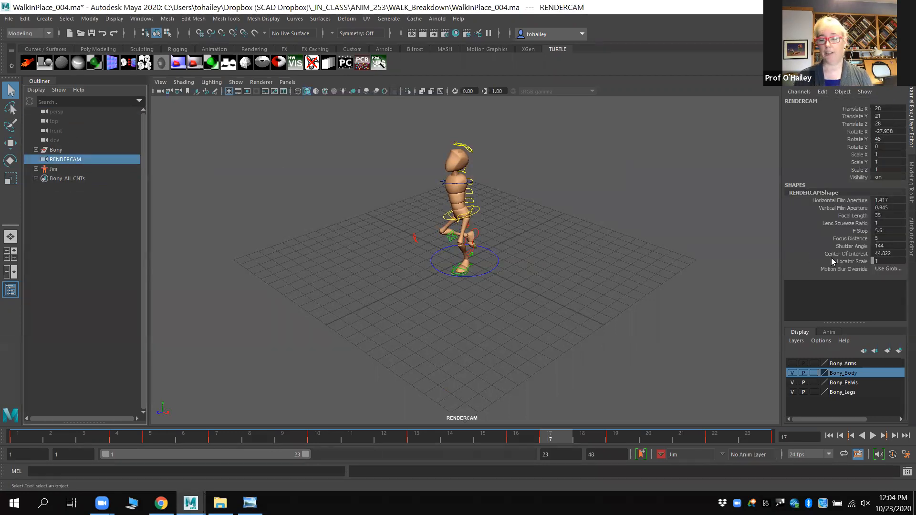
{"action": "left_click", "coordinate": [852, 215]}
{"action": "middle_click_drag", "start_coordinate": [543, 254], "coordinate": [595, 237]}
{"action": "left_click_drag", "start_coordinate": [588, 227], "coordinate": [575, 281], "text": "alt"}
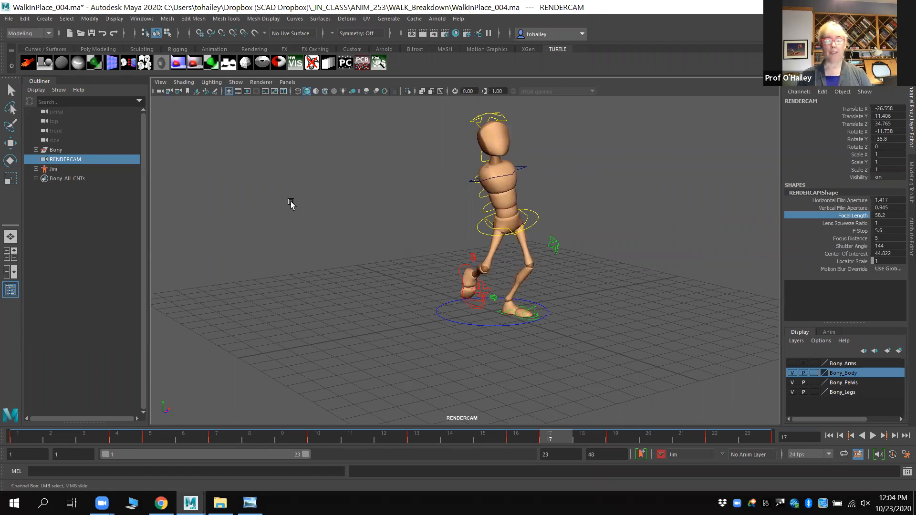
Deselect the camera, switch to the two-pane layout and replace the front view with the persp camera
{"action": "left_click", "coordinate": [286, 83]}
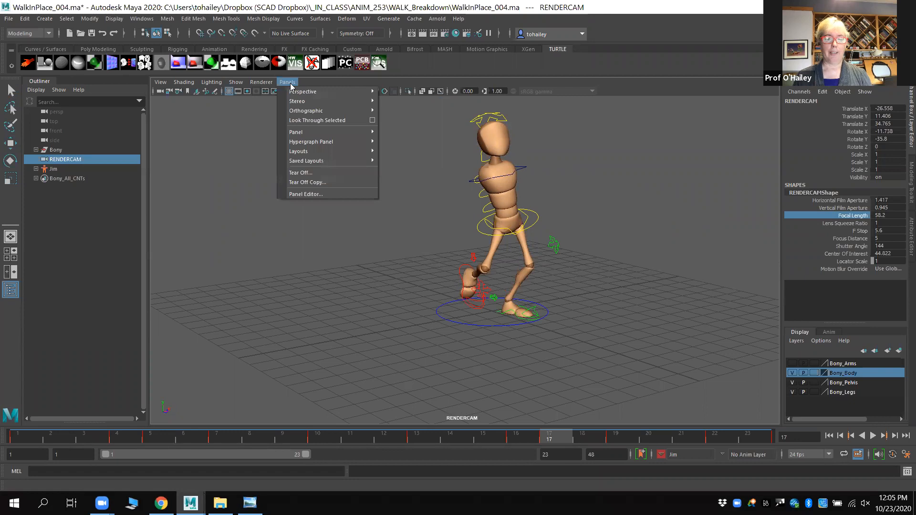
{"action": "left_click", "coordinate": [199, 222]}
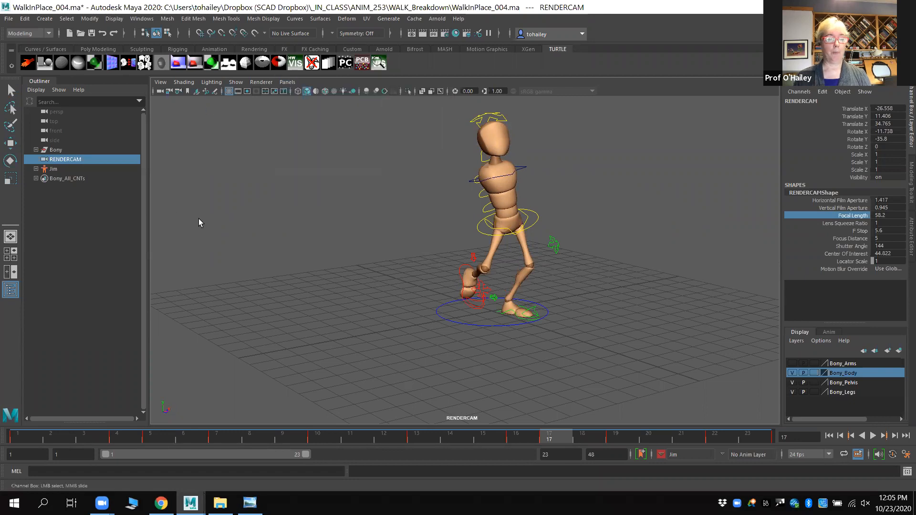
{"action": "left_click", "coordinate": [198, 222]}
{"action": "left_click", "coordinate": [10, 272]}
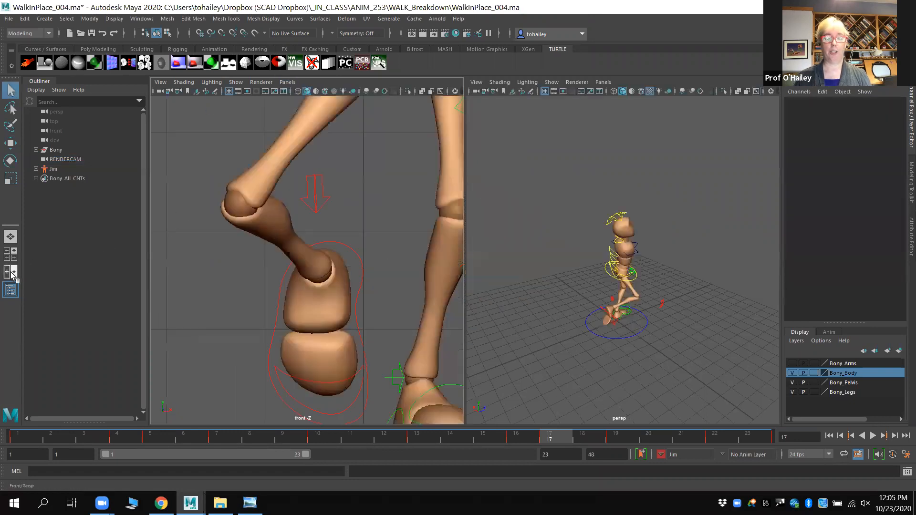
{"action": "left_click", "coordinate": [282, 84]}
{"action": "mouse_move", "coordinate": [335, 92]}
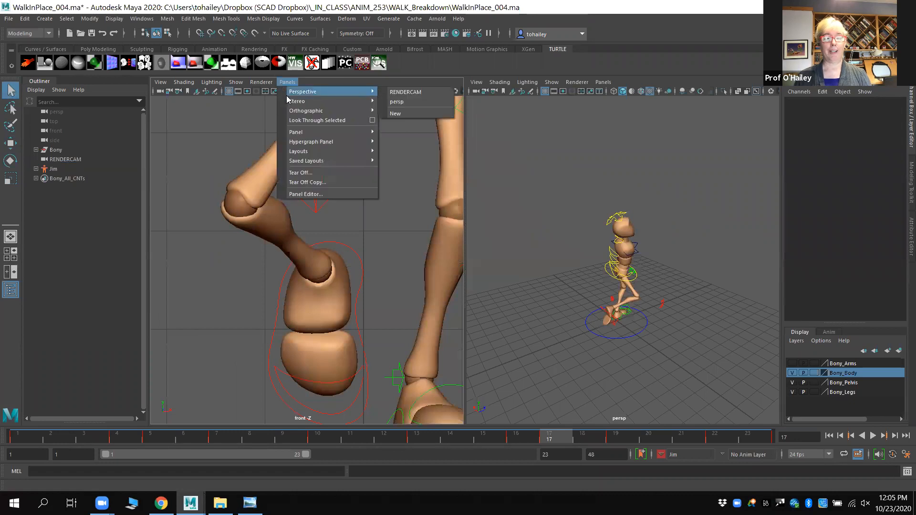
{"action": "left_click", "coordinate": [399, 103]}
{"action": "left_click_drag", "start_coordinate": [352, 262], "coordinate": [203, 258], "text": "alt"}
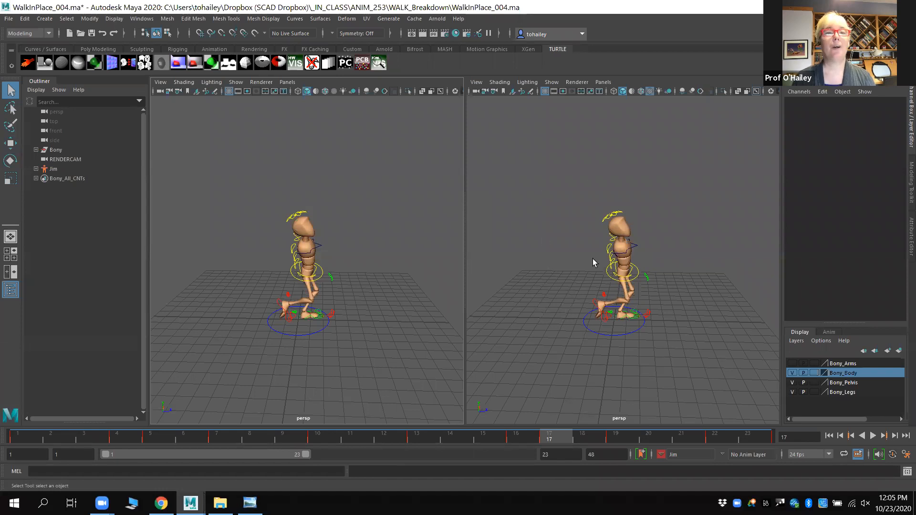
Show RENDERCAM in the second viewport beside the persp view and adjust its camera angle slightly
{"action": "left_click", "coordinate": [603, 82]}
{"action": "mouse_move", "coordinate": [623, 93]}
{"action": "left_click", "coordinate": [741, 92]}
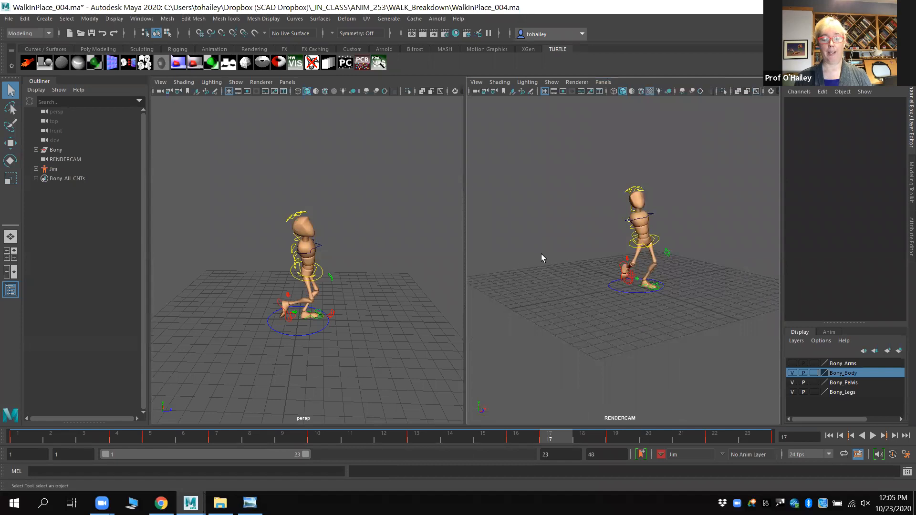
{"action": "left_click_drag", "start_coordinate": [300, 278], "coordinate": [268, 273], "text": "alt"}
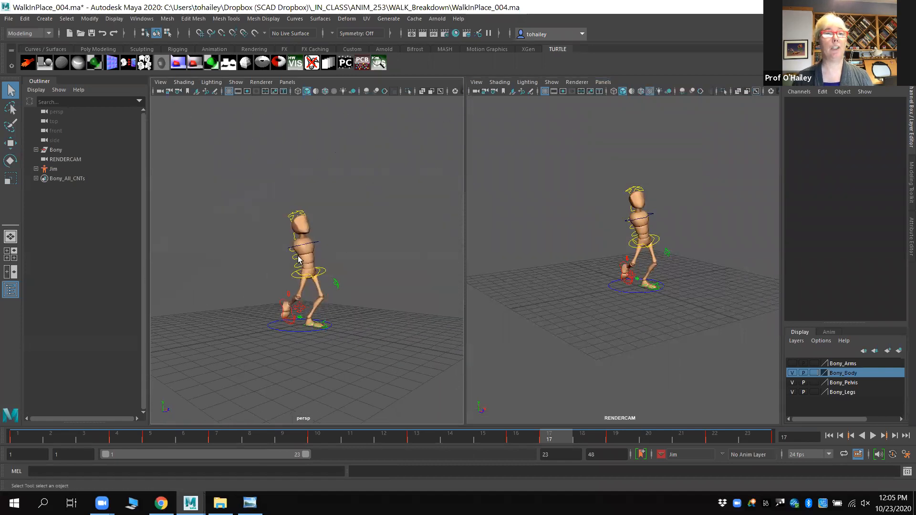
{"action": "mouse_move", "coordinate": [605, 242]}
{"action": "left_mouse_down", "text": "alt"}
{"action": "mouse_move", "coordinate": [616, 225]}
{"action": "mouse_move", "coordinate": [590, 237]}
{"action": "left_mouse_up", "text": "alt"}
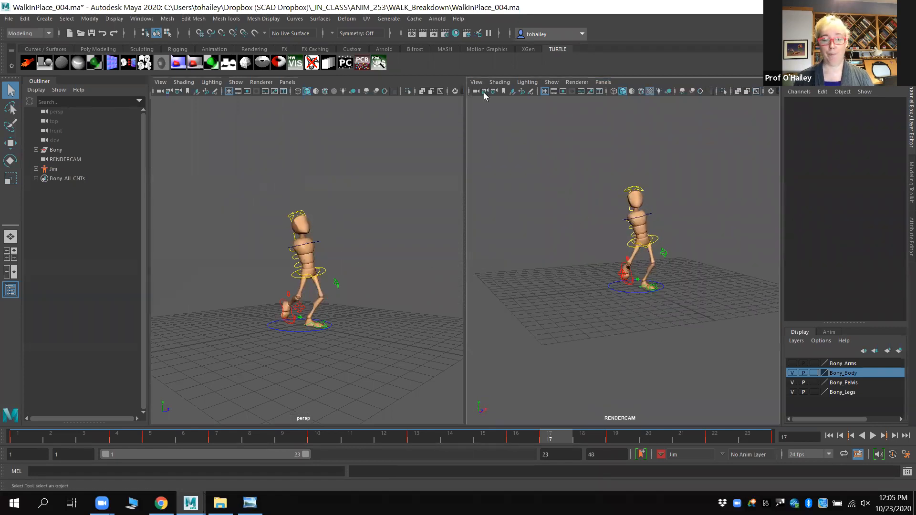
Turn on the Resolution Gate for the RENDERCAM view
{"action": "left_click", "coordinate": [476, 82]}
{"action": "mouse_move", "coordinate": [538, 254]}
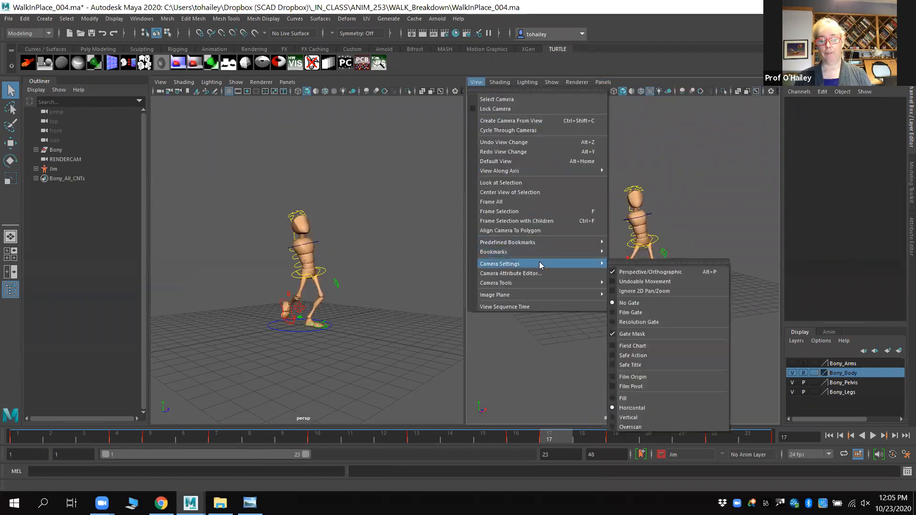
{"action": "left_click", "coordinate": [654, 323]}
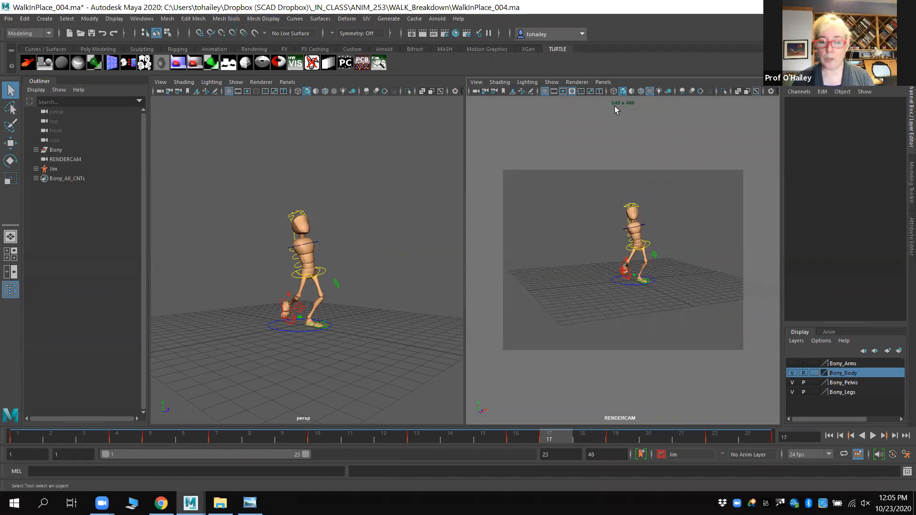
Set the image size in the Render Settings to the HD_1080 preset
{"action": "left_click", "coordinate": [142, 18]}
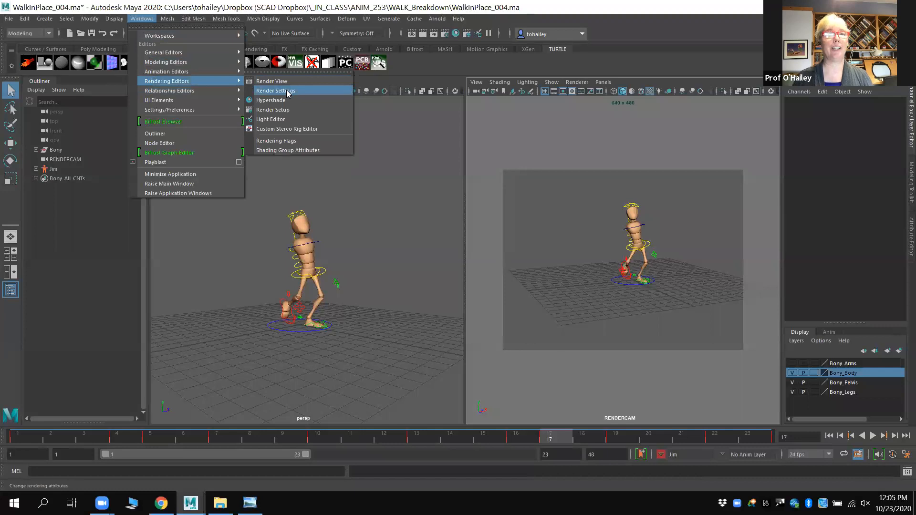
{"action": "left_click", "coordinate": [288, 91]}
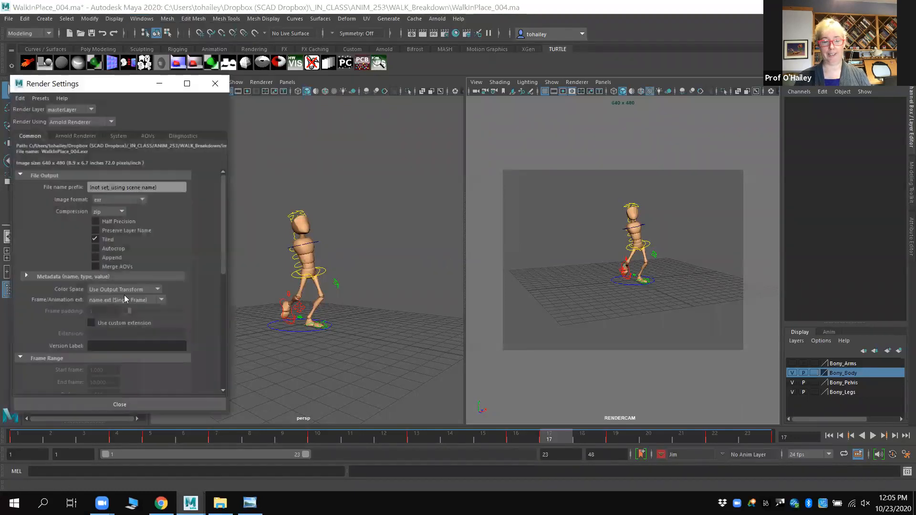
{"action": "left_click_drag", "start_coordinate": [226, 260], "coordinate": [218, 371]}
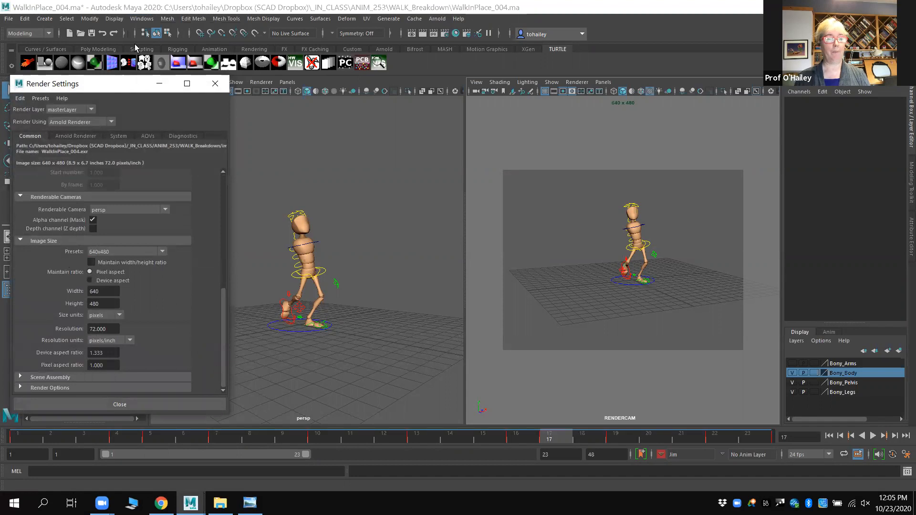
{"action": "left_click", "coordinate": [141, 18]}
{"action": "mouse_move", "coordinate": [163, 82]}
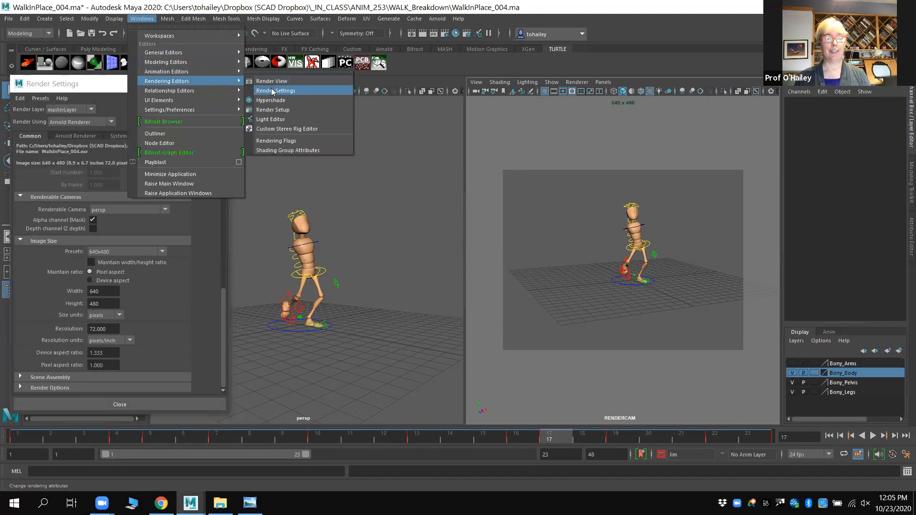
{"action": "left_click", "coordinate": [105, 271]}
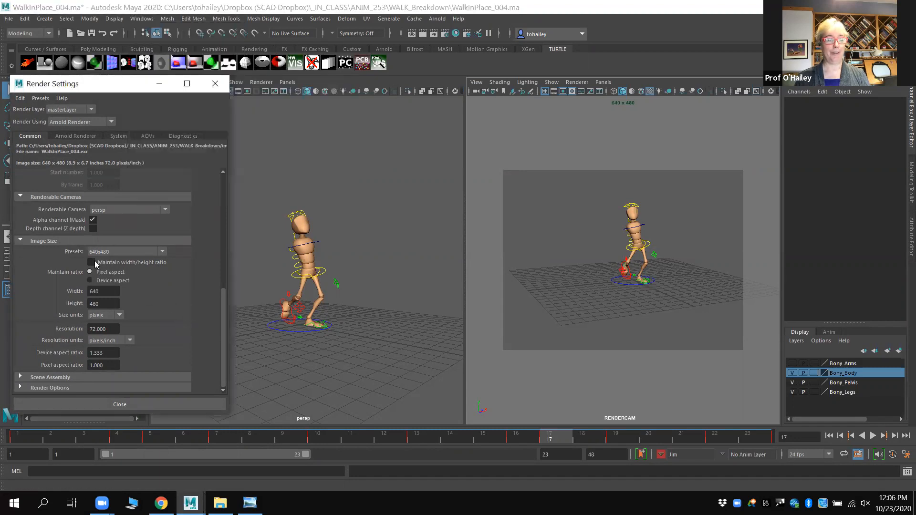
{"action": "left_click", "coordinate": [119, 253]}
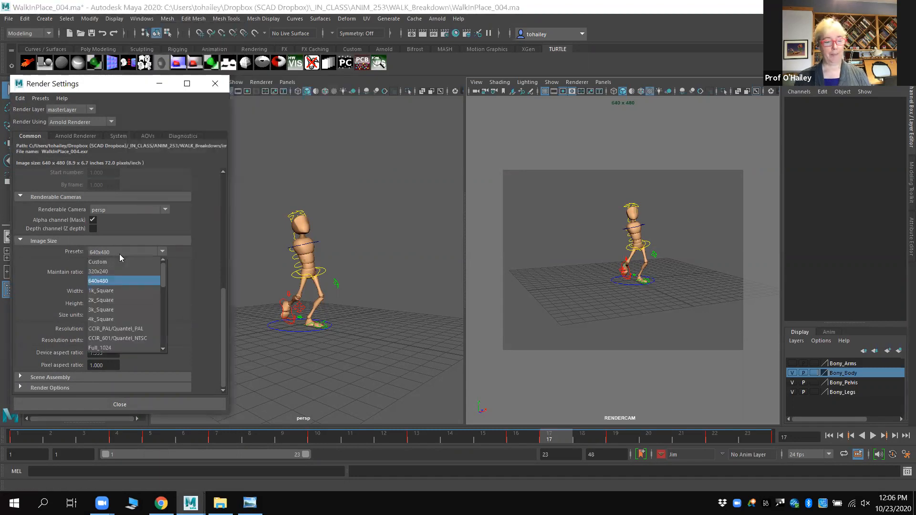
{"action": "left_click_drag", "start_coordinate": [164, 279], "coordinate": [165, 306]}
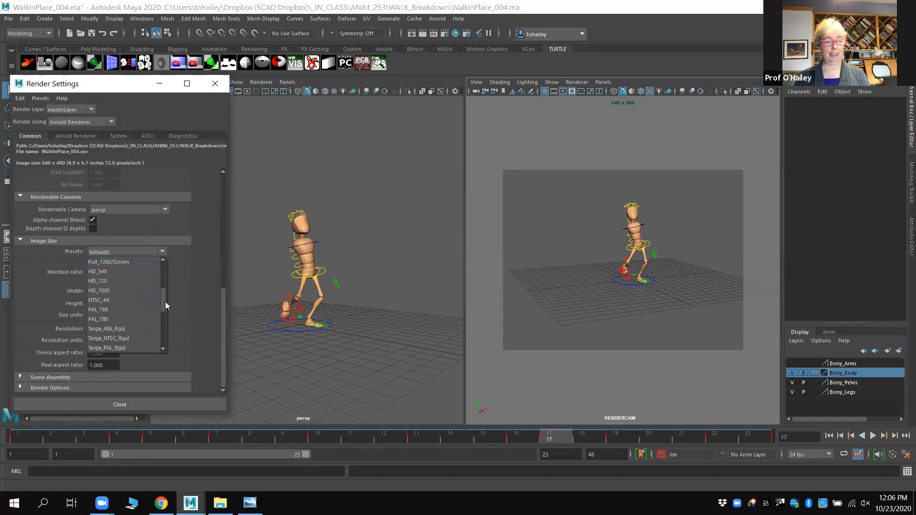
{"action": "left_click", "coordinate": [134, 291]}
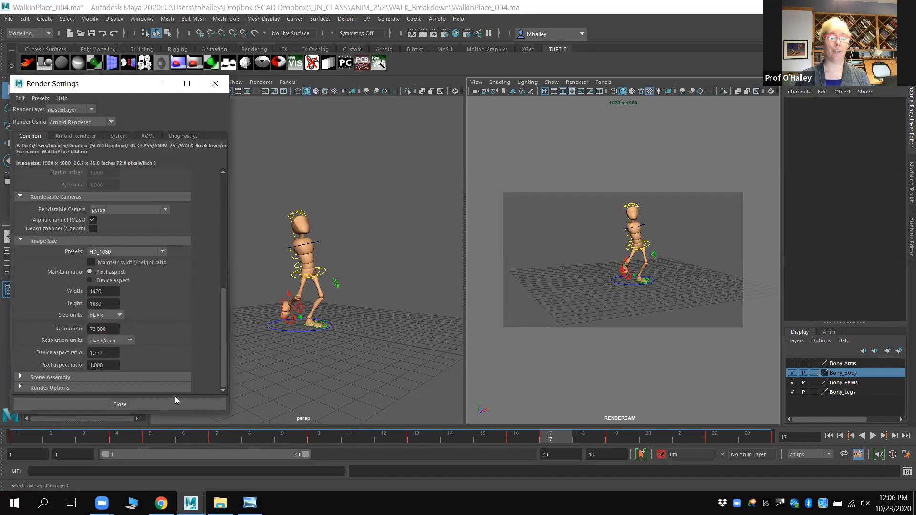
Close the Render Settings and frame the character larger inside the RENDERCAM view's resolution gate
{"action": "left_click", "coordinate": [155, 409]}
{"action": "left_click_drag", "start_coordinate": [616, 273], "coordinate": [561, 179], "text": "alt"}
{"action": "scroll", "coordinate": [628, 296], "scroll_direction": "down", "scroll_amount": 2}
{"action": "scroll", "coordinate": [628, 296], "scroll_direction": "up", "scroll_amount": 5}
Select RENDERCAM in the persp view and reposition it to about X -27.7, Y 8.7, Z 11.4
{"action": "scroll", "coordinate": [355, 257], "scroll_direction": "down", "scroll_amount": 6}
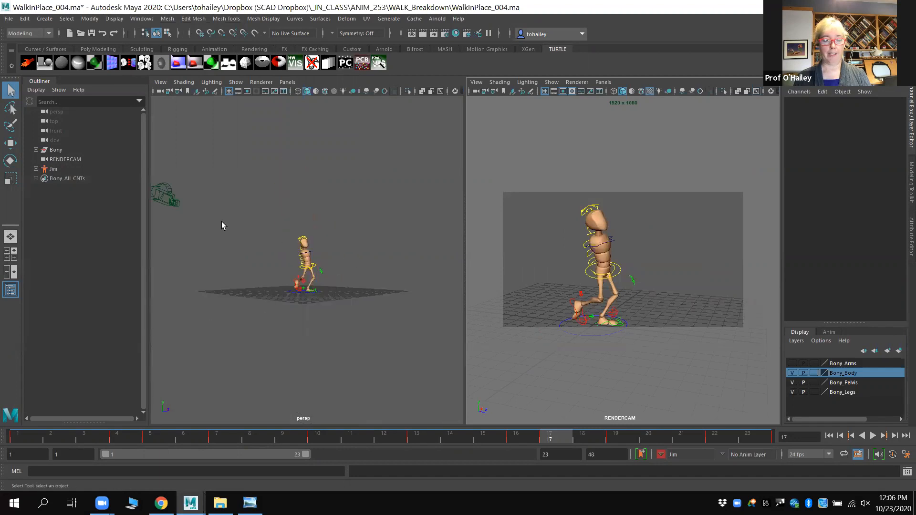
{"action": "left_click", "coordinate": [167, 195]}
{"action": "left_click_drag", "start_coordinate": [239, 278], "coordinate": [212, 293], "text": "alt"}
{"action": "scroll", "coordinate": [233, 266], "scroll_direction": "down", "scroll_amount": 3}
{"action": "key", "text": "w"}
{"action": "mouse_move", "coordinate": [224, 259]}
{"action": "left_mouse_down"}
{"action": "mouse_move", "coordinate": [235, 259]}
{"action": "mouse_move", "coordinate": [226, 259]}
{"action": "left_mouse_up"}
{"action": "mouse_move", "coordinate": [179, 230]}
{"action": "left_mouse_down"}
{"action": "mouse_move", "coordinate": [180, 215]}
{"action": "mouse_move", "coordinate": [180, 232]}
{"action": "left_mouse_up"}
{"action": "left_click_drag", "start_coordinate": [221, 259], "coordinate": [204, 260]}
Check the framing at frames 10 and 16 and pull RENDERCAM farther from the character to about X -30.6
{"action": "left_click", "coordinate": [325, 434]}
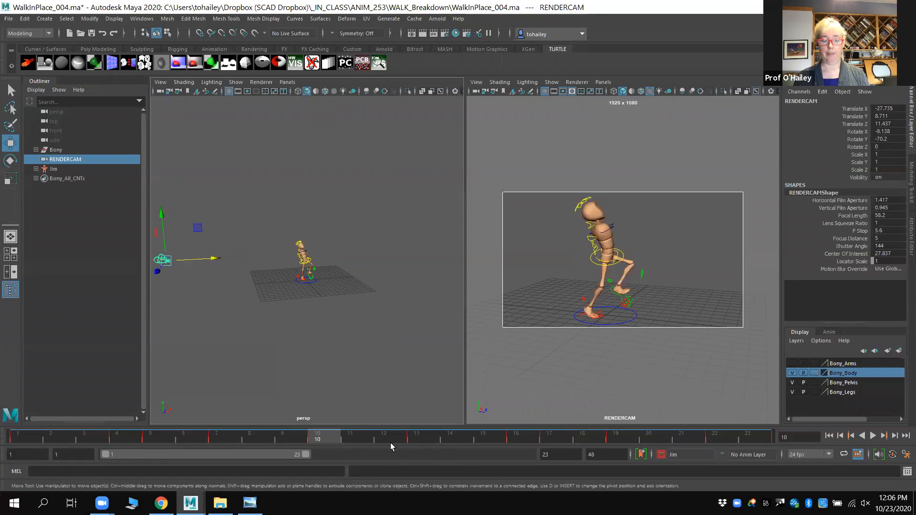
{"action": "left_click", "coordinate": [539, 436]}
{"action": "left_click_drag", "start_coordinate": [211, 259], "coordinate": [194, 261]}
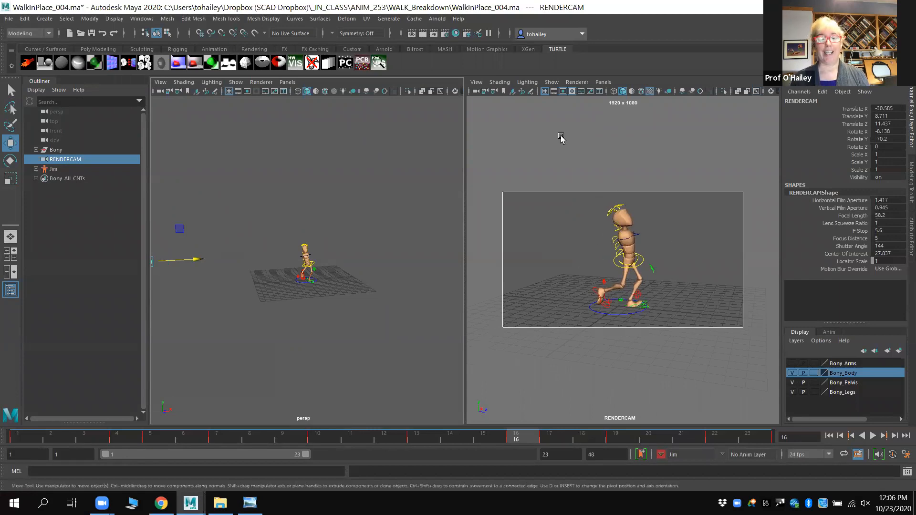
Hide the NURBS curves in the RENDERCAM view and play the walk cycle from frame 10
{"action": "left_click", "coordinate": [549, 83]}
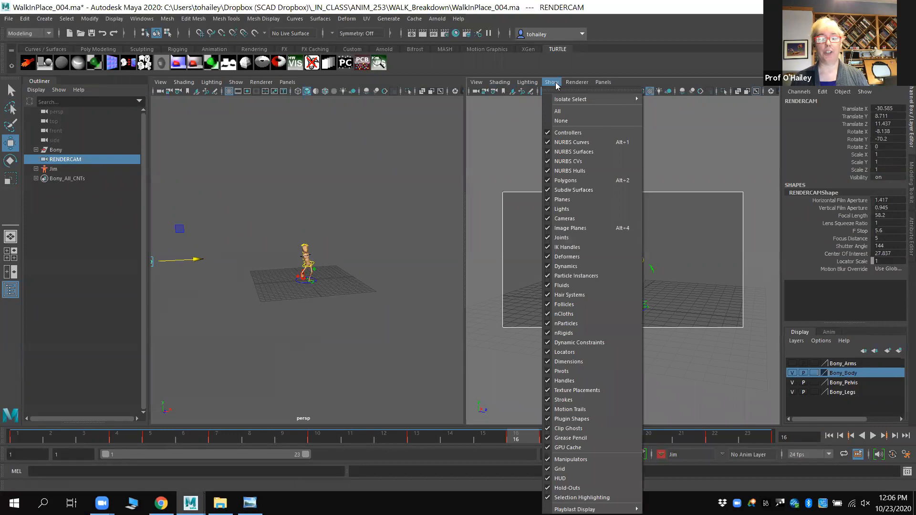
{"action": "left_click", "coordinate": [573, 143]}
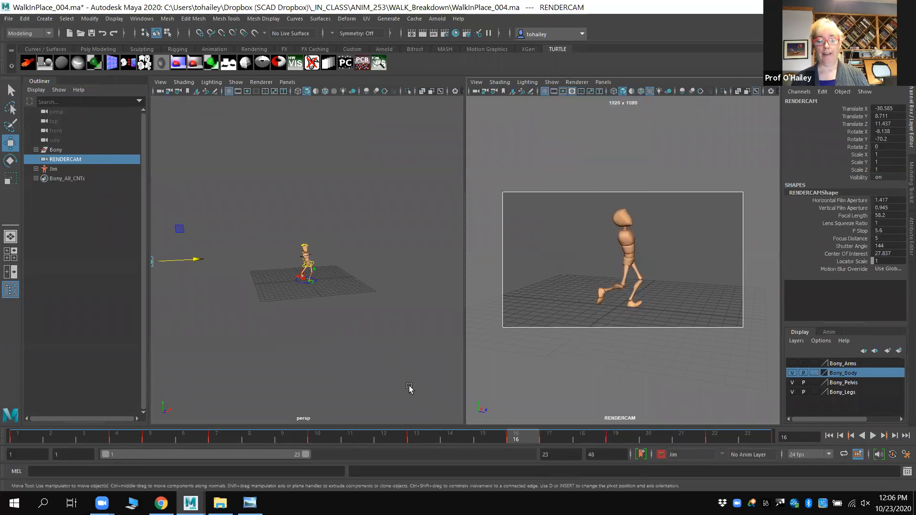
{"action": "mouse_move", "coordinate": [320, 441]}
{"action": "left_mouse_down"}
{"action": "mouse_move", "coordinate": [185, 429]}
{"action": "mouse_move", "coordinate": [318, 435]}
{"action": "left_mouse_up"}
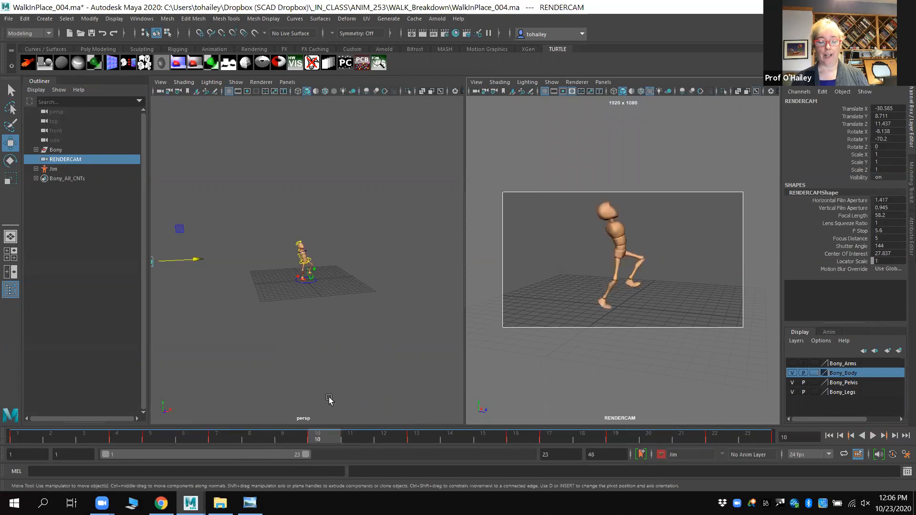
{"action": "key", "text": "alt+v"}
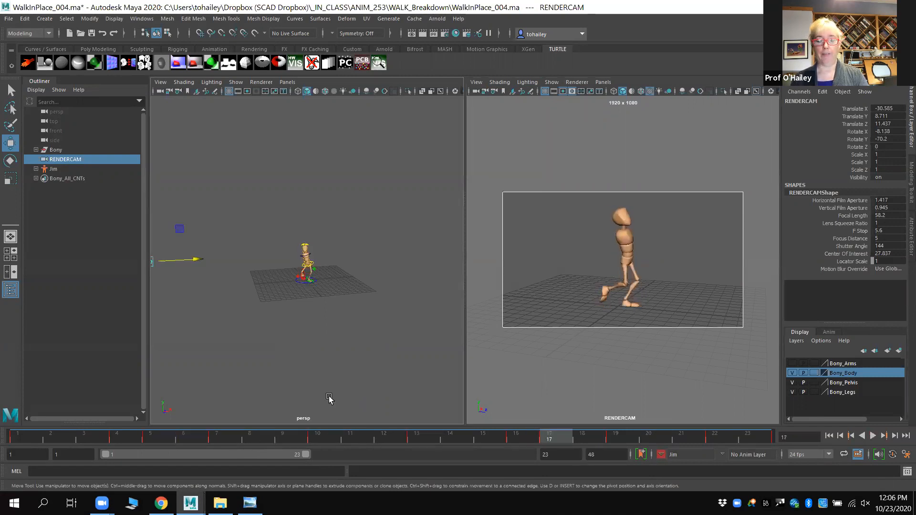
Fine-tune RENDERCAM's angle around the walking character to about -5.7 in Rotate X and -63.4 in Rotate Y
{"action": "left_click_drag", "start_coordinate": [600, 291], "coordinate": [599, 291], "text": "alt"}
{"action": "middle_click_drag", "start_coordinate": [632, 279], "coordinate": [629, 286], "text": "alt"}
{"action": "left_click_drag", "start_coordinate": [630, 287], "coordinate": [628, 288], "text": "alt"}
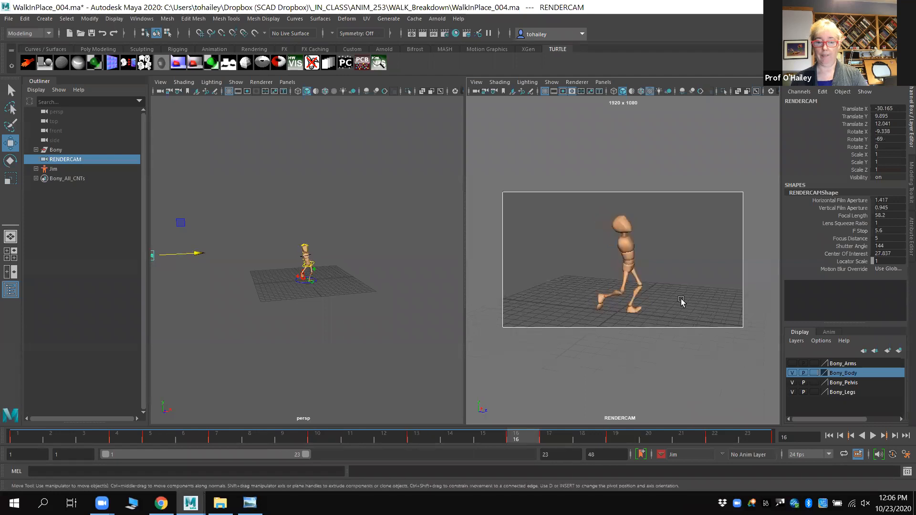
{"action": "left_click_drag", "start_coordinate": [677, 296], "coordinate": [681, 277], "text": "alt"}
Step through the walk's key poses to frame 4 to check the framing and lock RENDERCAM
{"action": "key", "text": "comma"}
{"action": "key", "text": "period"}
{"action": "key", "text": "period"}
{"action": "key", "text": "period"}
{"action": "key", "text": "period"}
{"action": "key", "text": "period"}
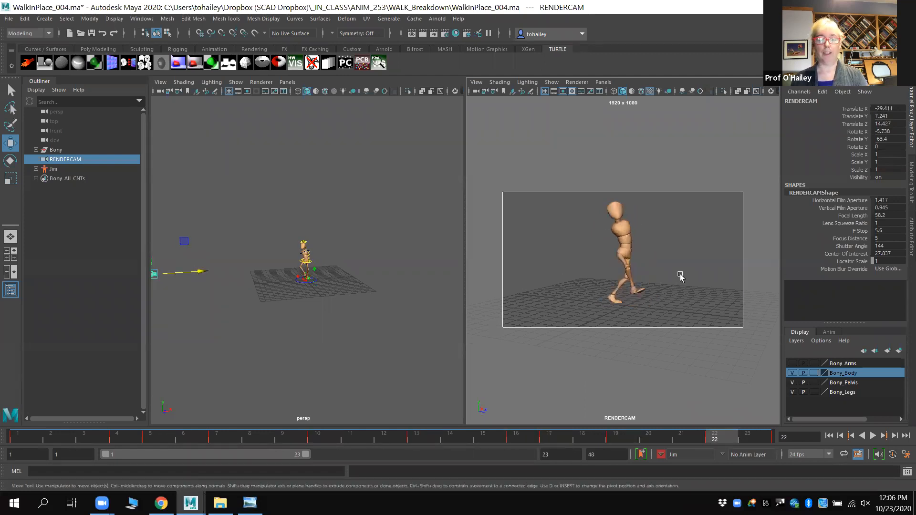
{"action": "key", "text": "period"}
{"action": "key", "text": "period"}
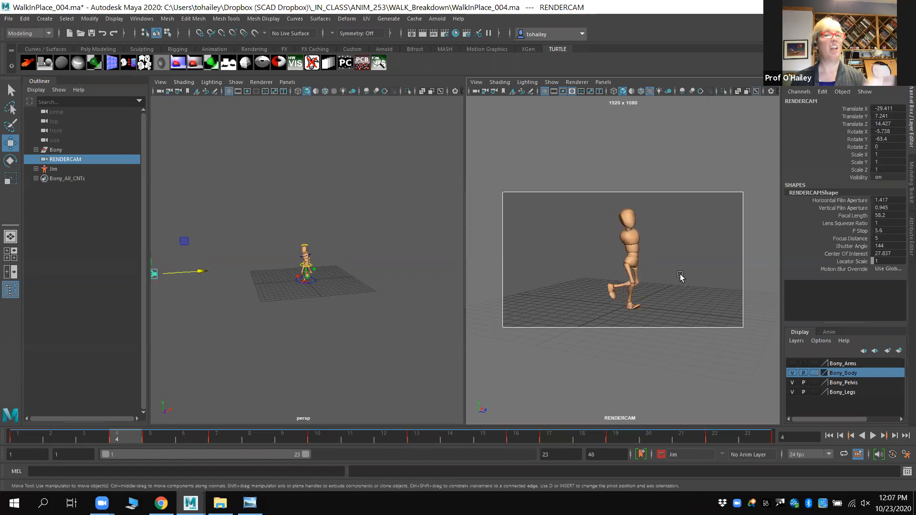
{"action": "left_click", "coordinate": [484, 93]}
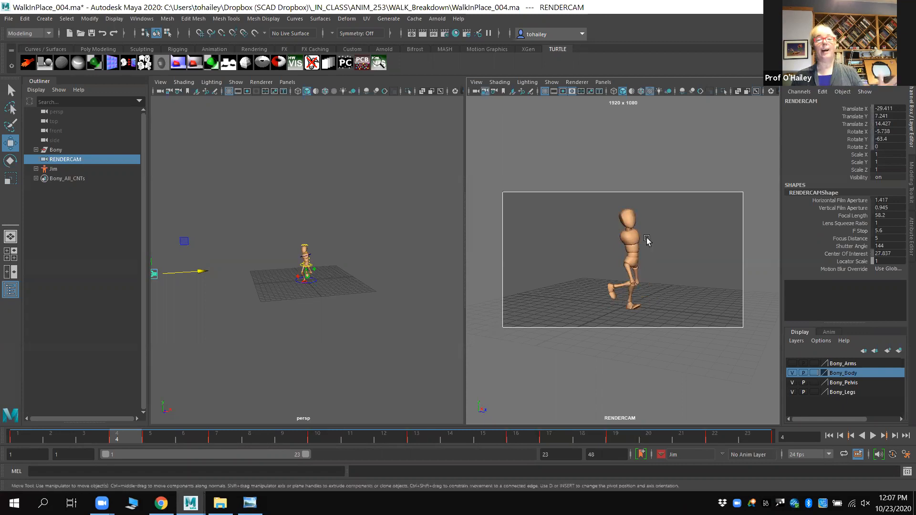
Enlarge the character in the persp view, go to frame 7 and show RENDERCAM as a silhouette using all lights
{"action": "scroll", "coordinate": [343, 294], "scroll_direction": "up", "scroll_amount": 10}
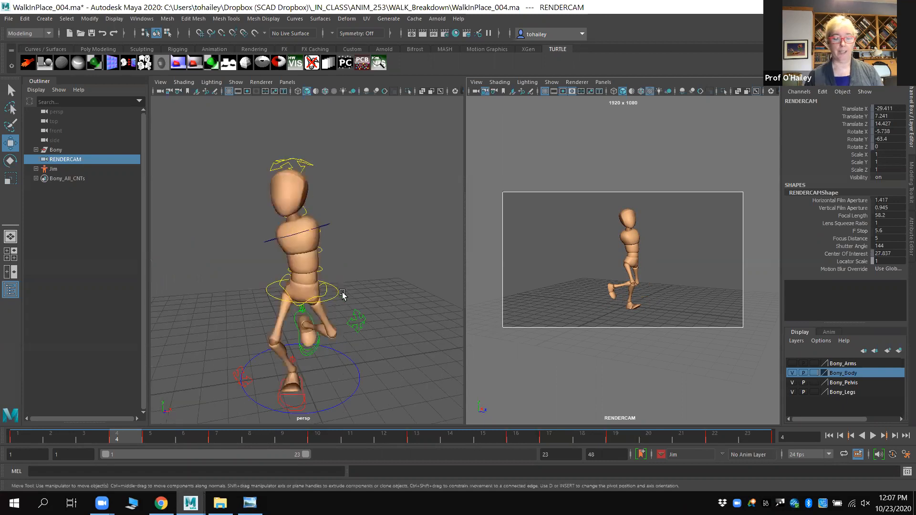
{"action": "left_click_drag", "start_coordinate": [358, 286], "coordinate": [401, 292], "text": "alt"}
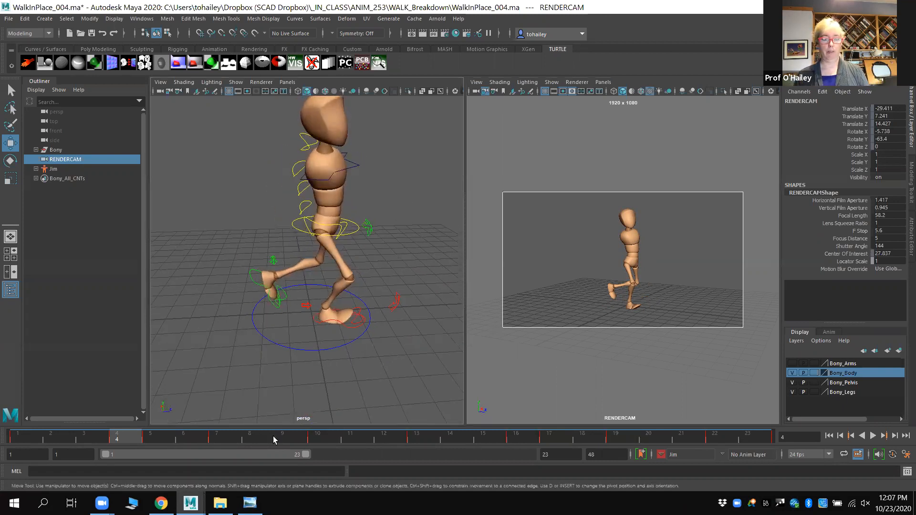
{"action": "left_click", "coordinate": [218, 437]}
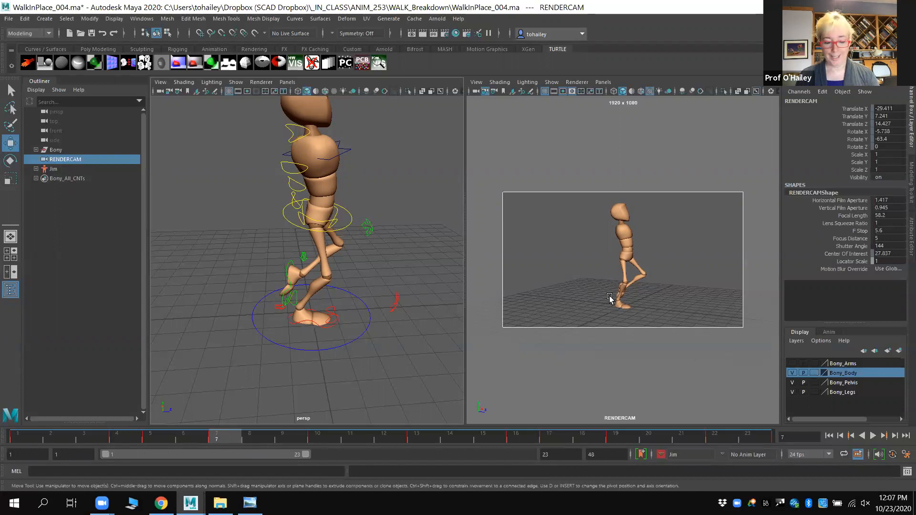
{"action": "key", "text": "7"}
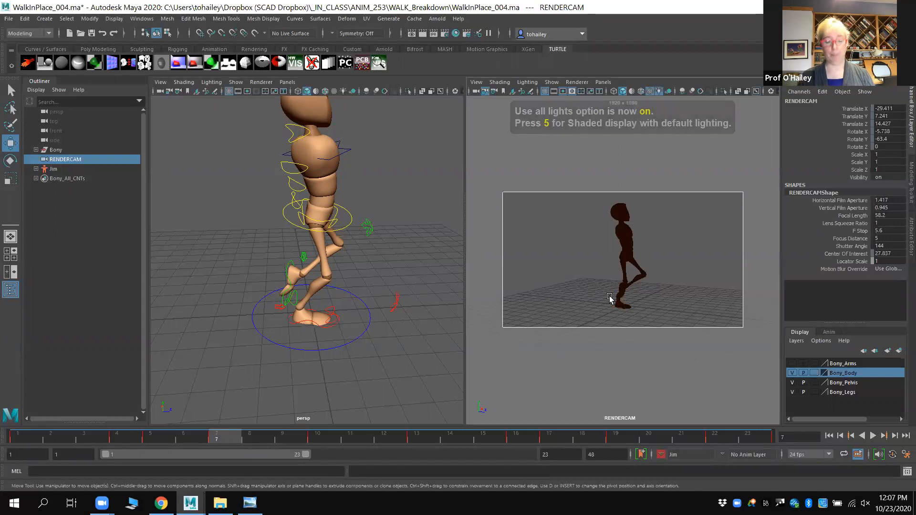
{"action": "key", "text": "5"}
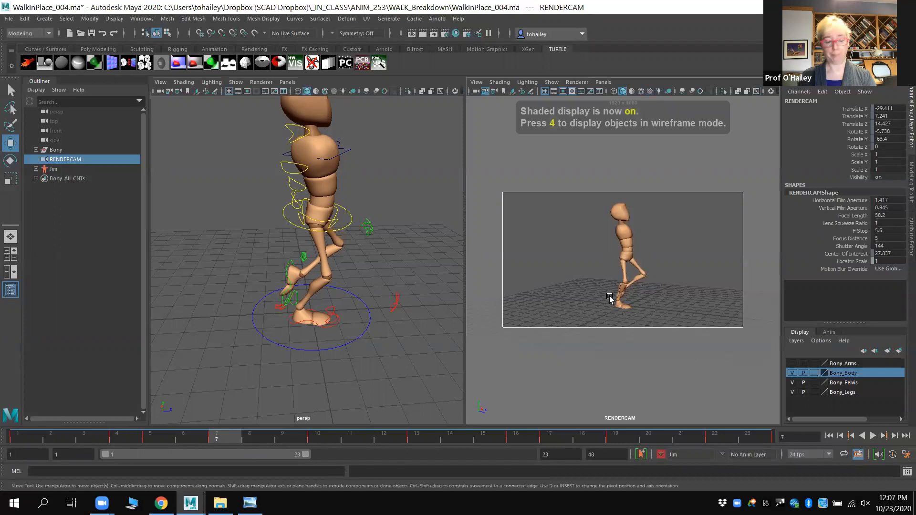
{"action": "key", "text": "7"}
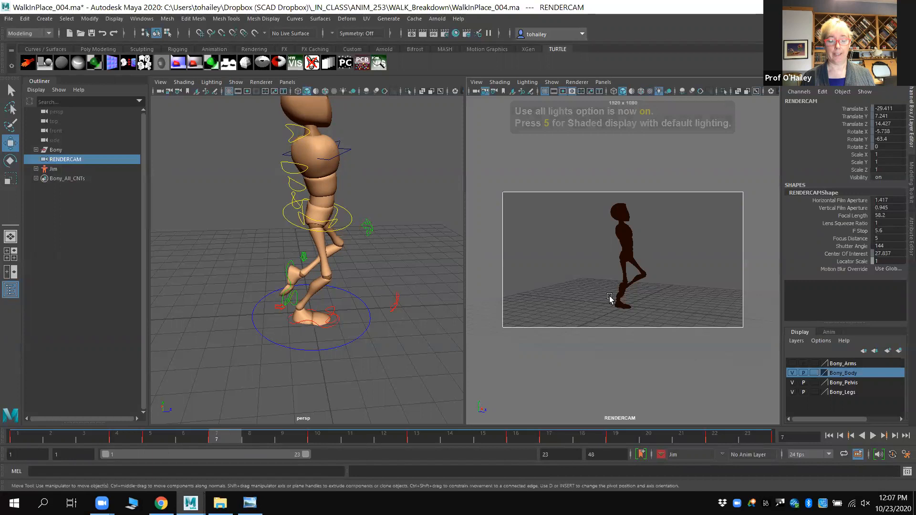
At frame 10, move the Bony_ROOTC control back and down to about Translate Y -0.329 and Translate Z -0.585
{"action": "left_click_drag", "start_coordinate": [401, 306], "coordinate": [339, 353], "text": "alt"}
{"action": "left_click", "coordinate": [315, 439]}
{"action": "left_click_drag", "start_coordinate": [339, 316], "coordinate": [352, 337], "text": "alt"}
{"action": "left_click", "coordinate": [350, 239]}
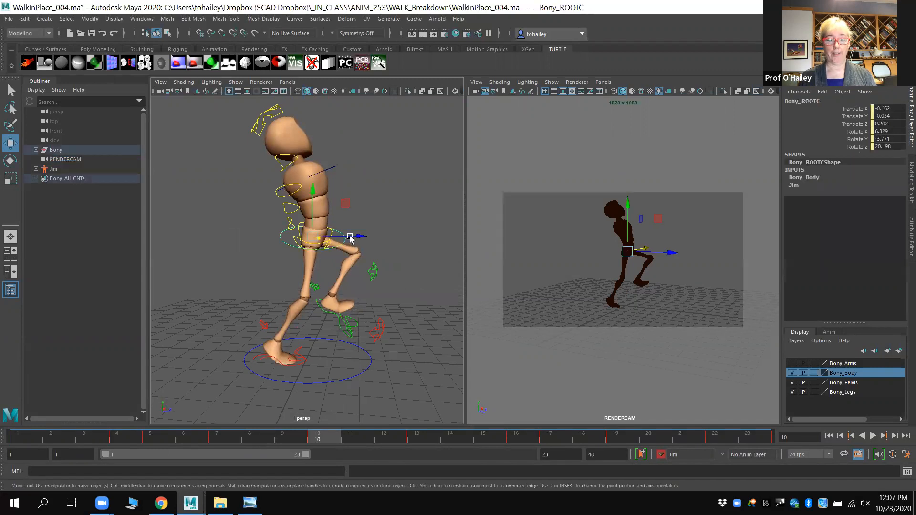
{"action": "left_click_drag", "start_coordinate": [350, 239], "coordinate": [327, 237]}
{"action": "left_click_drag", "start_coordinate": [292, 209], "coordinate": [293, 219]}
{"action": "left_click_drag", "start_coordinate": [379, 279], "coordinate": [415, 313], "text": "alt"}
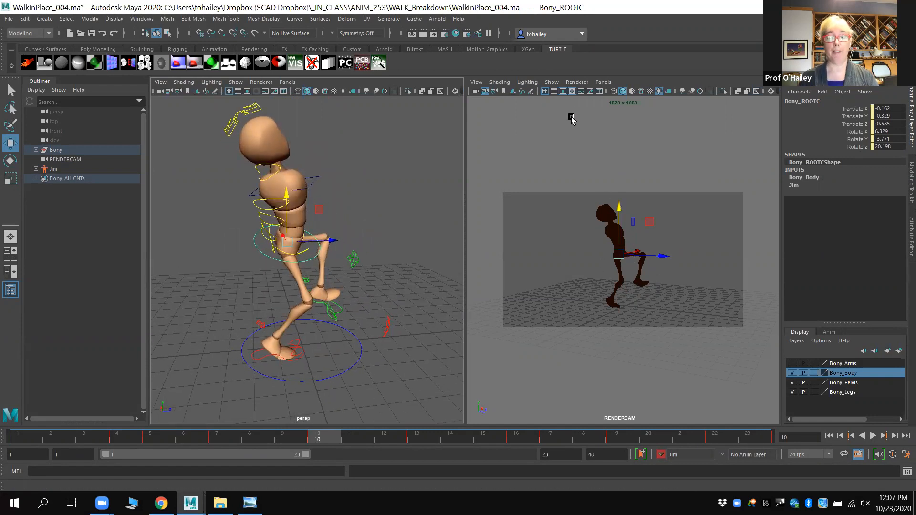
Hide the manipulators in the RENDERCAM view while keeping them in the persp view
{"action": "left_click", "coordinate": [551, 82]}
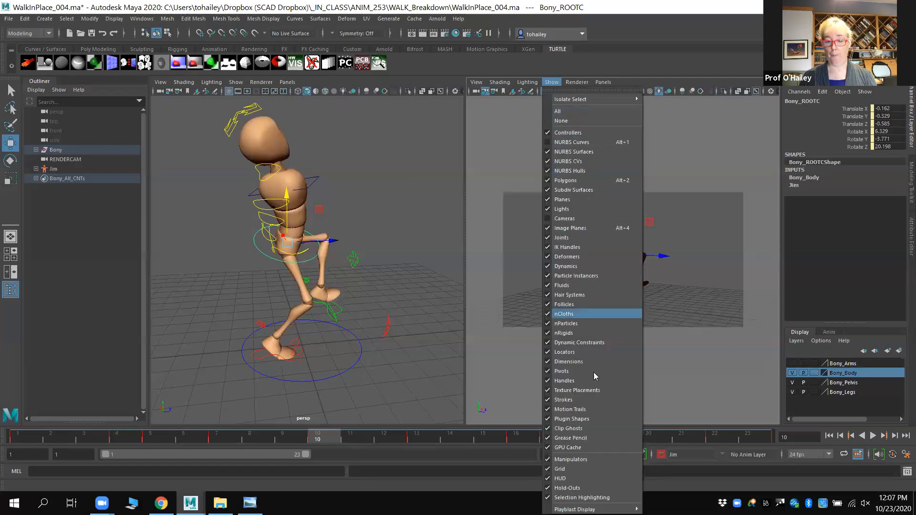
{"action": "left_click", "coordinate": [592, 460]}
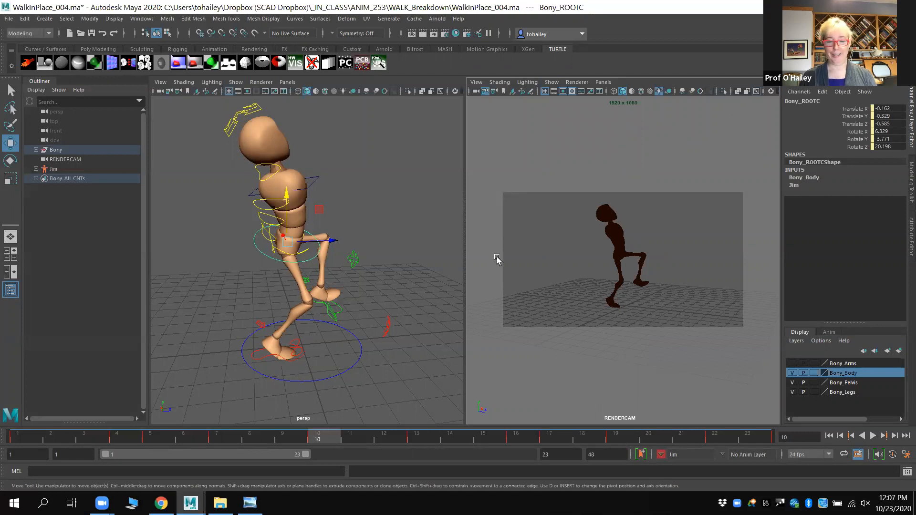
{"action": "left_click_drag", "start_coordinate": [393, 284], "coordinate": [368, 276], "text": "alt"}
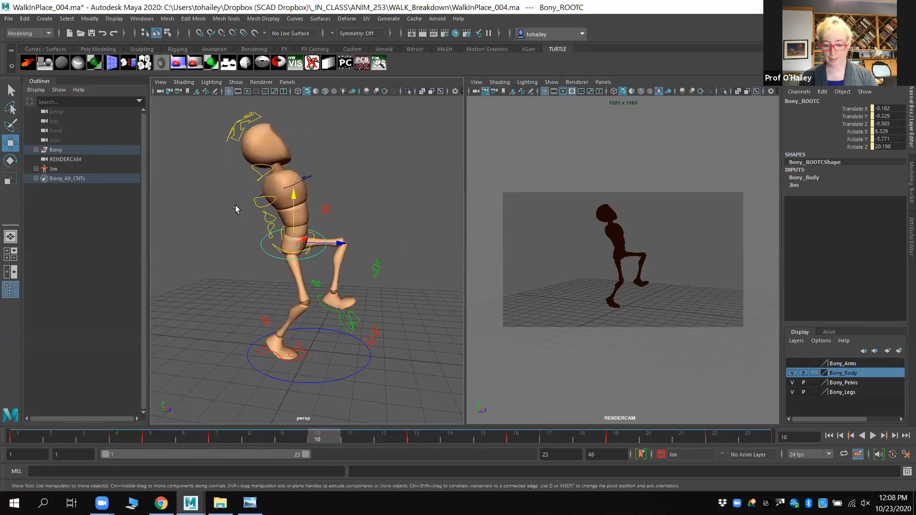
Open WalkInPlace_008_GRAPHeditor.ma without saving the current scene and dismiss the loading messages
{"action": "left_click", "coordinate": [8, 19]}
{"action": "left_click", "coordinate": [21, 50]}
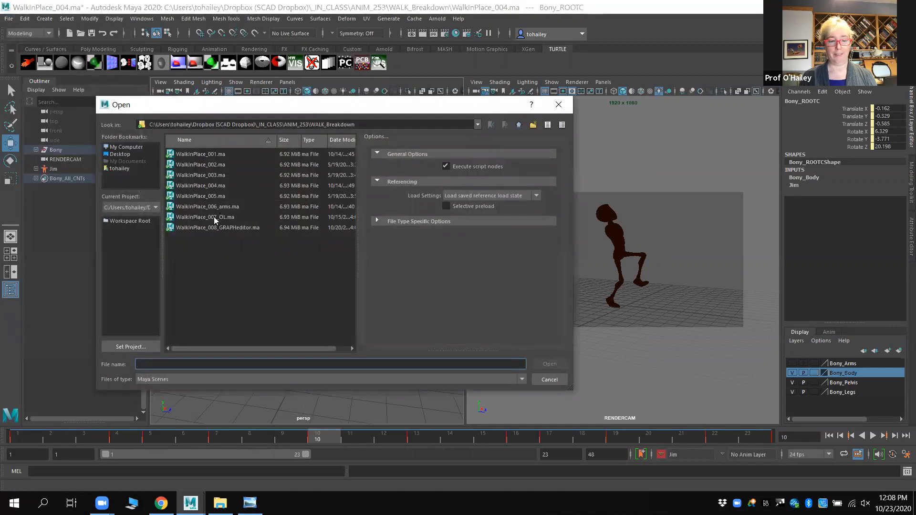
{"action": "left_click", "coordinate": [214, 218]}
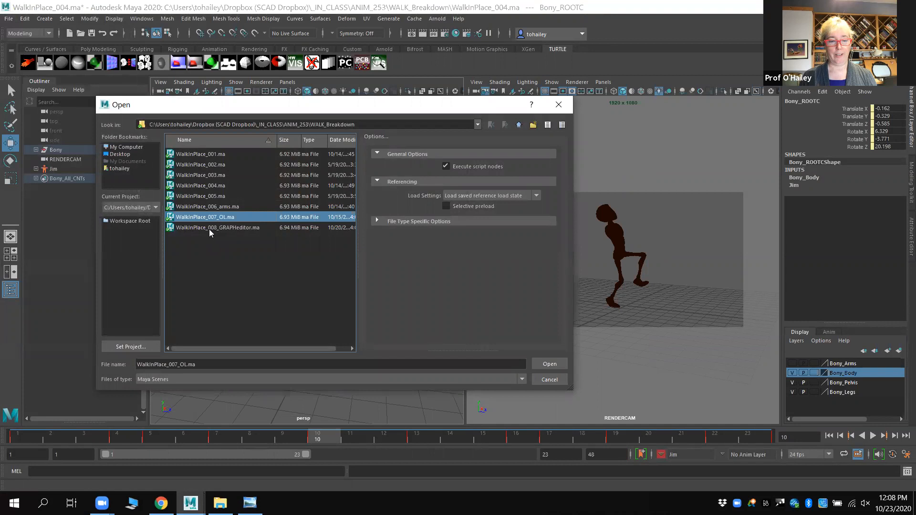
{"action": "left_click", "coordinate": [210, 228]}
{"action": "left_click", "coordinate": [550, 365]}
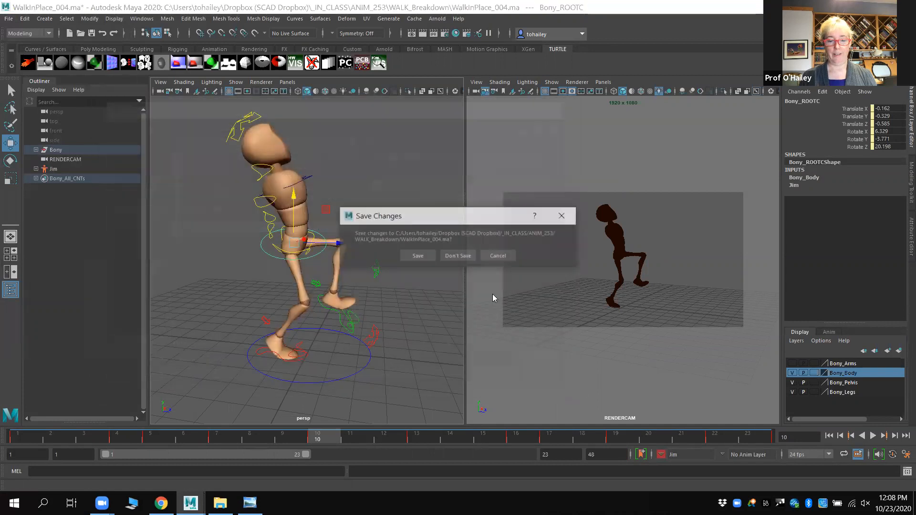
{"action": "left_click", "coordinate": [467, 258]}
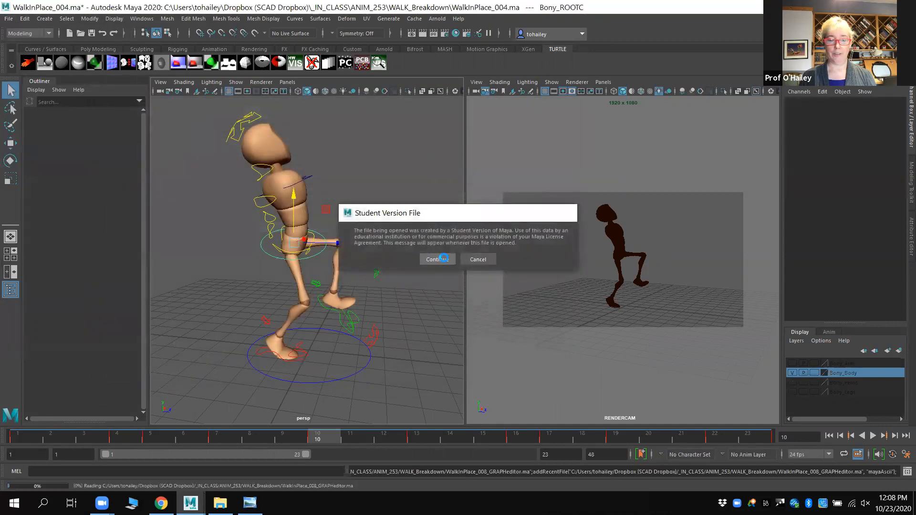
{"action": "left_click", "coordinate": [441, 259]}
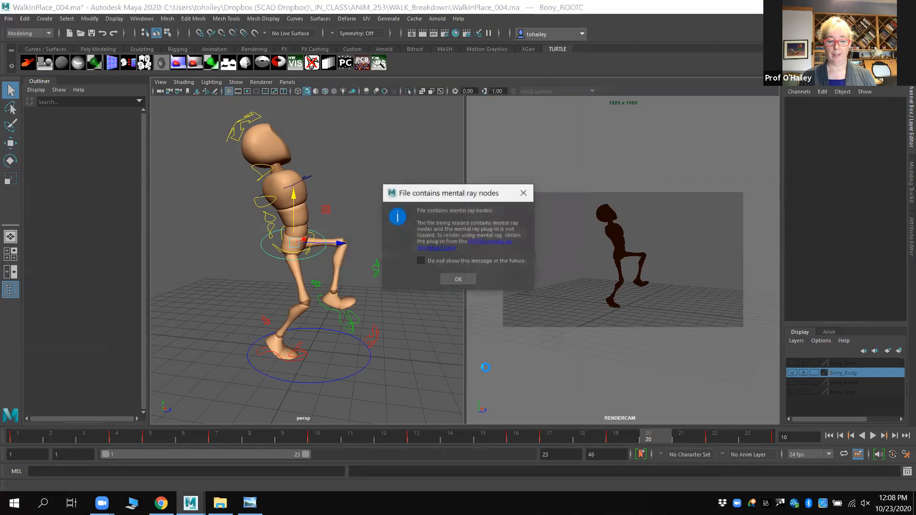
{"action": "left_click", "coordinate": [458, 277]}
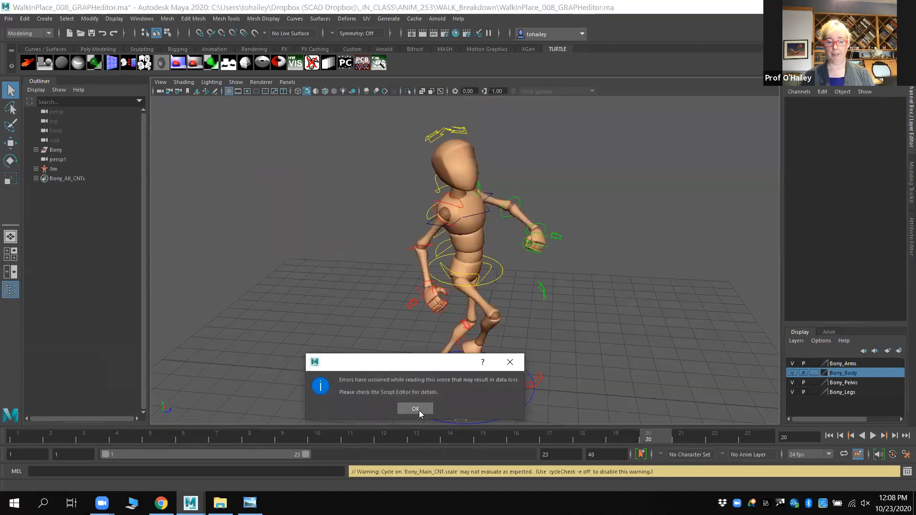
{"action": "left_click", "coordinate": [419, 410]}
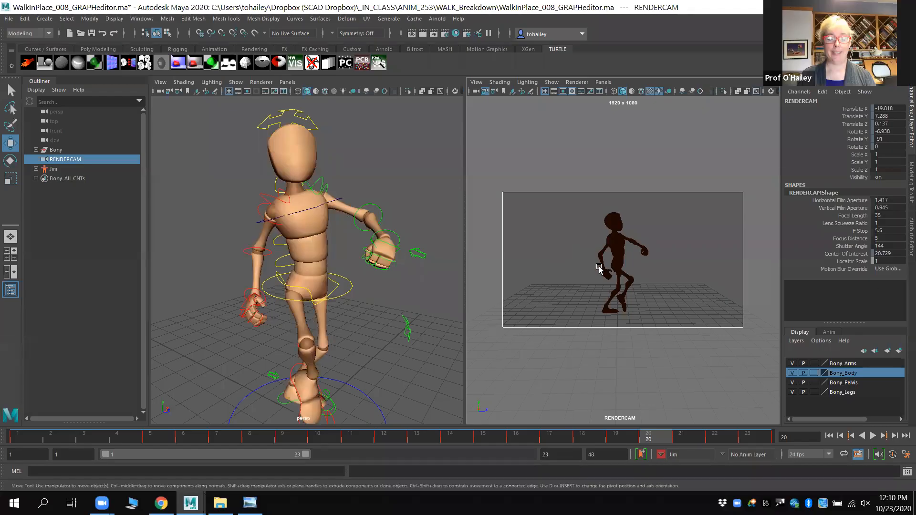
Compare shaded and all-lights silhouette display in the RENDERCAM view at frame 15 and scrub the silhouette back to frame 7
{"action": "left_click", "coordinate": [494, 443]}
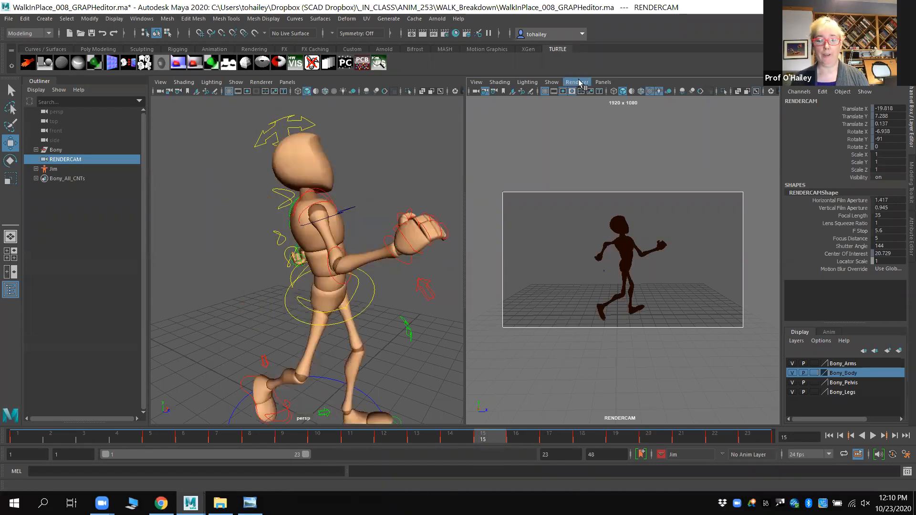
{"action": "key", "text": "7"}
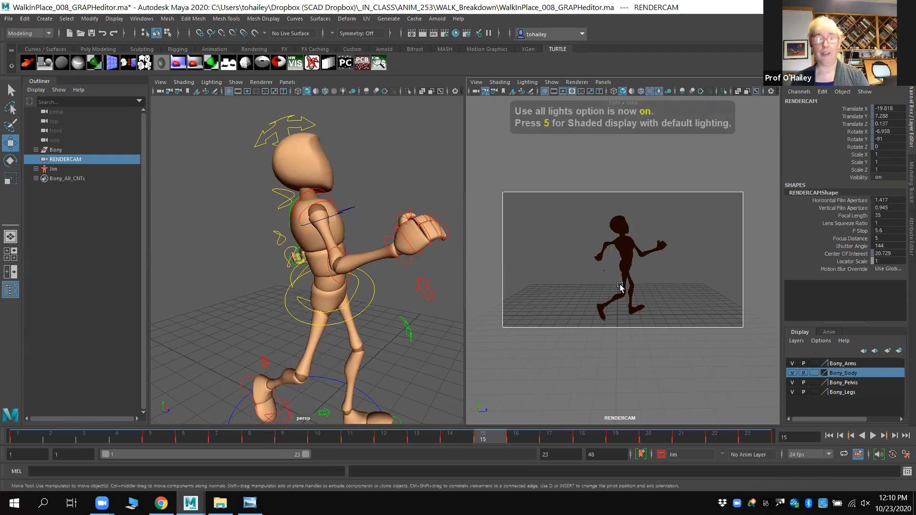
{"action": "key", "text": "5"}
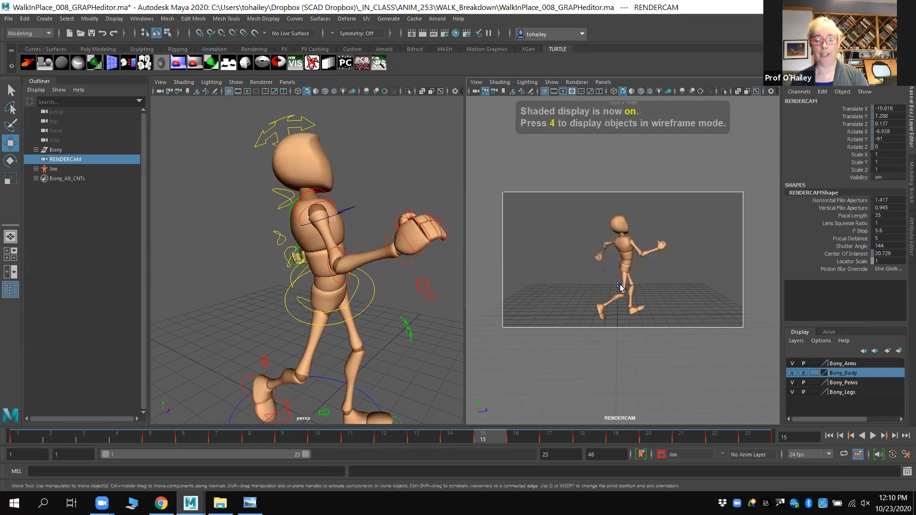
{"action": "key", "text": "7"}
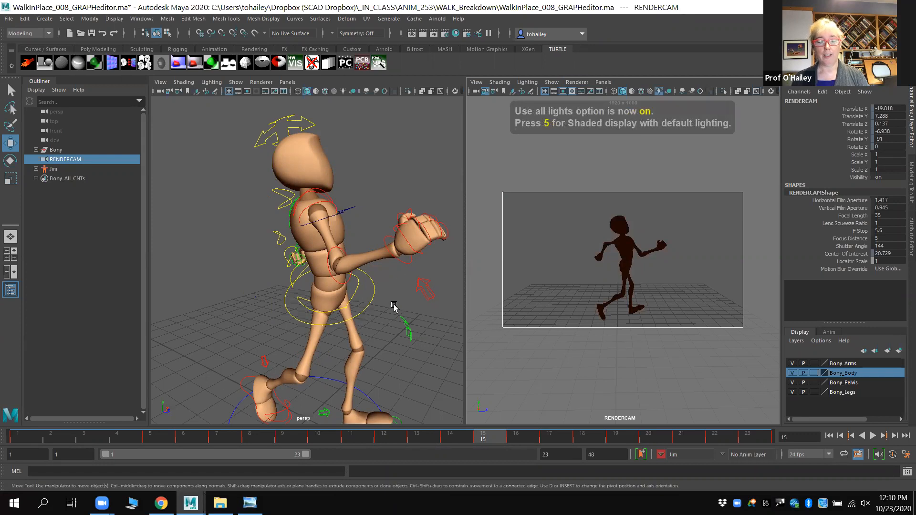
{"action": "left_click_drag", "start_coordinate": [385, 442], "coordinate": [283, 442]}
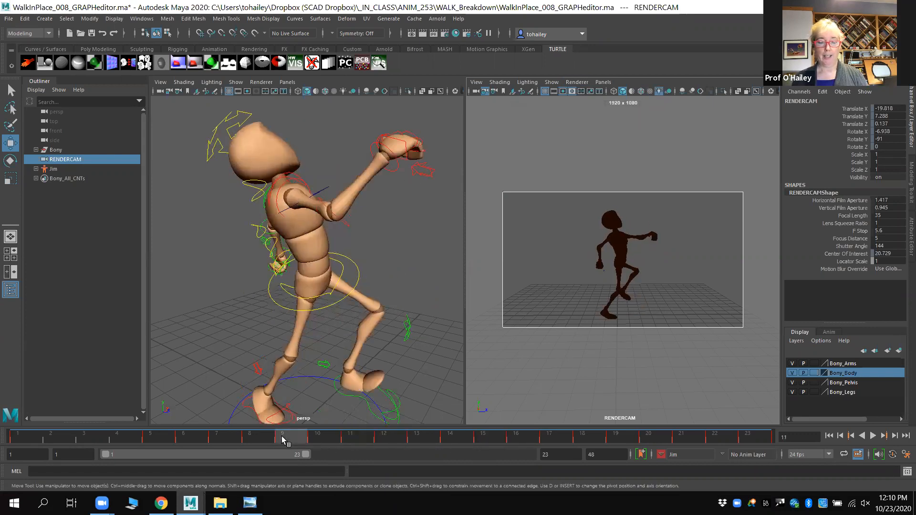
{"action": "left_click", "coordinate": [221, 437]}
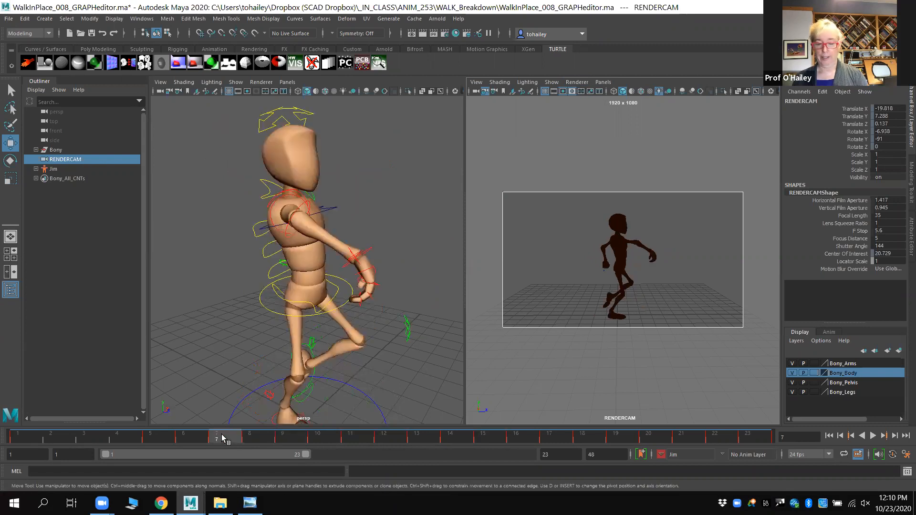
Play the walk cycle briefly and step through frames 5 to 12 to examine its silhouette in the RENDERCAM view
{"action": "key", "text": "alt+v"}
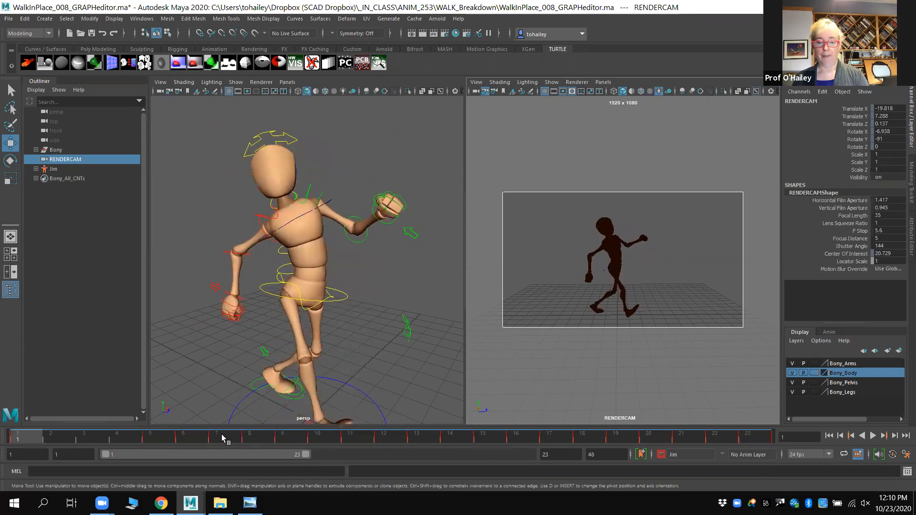
{"action": "key", "text": "alt+v"}
{"action": "key", "text": "alt+period"}
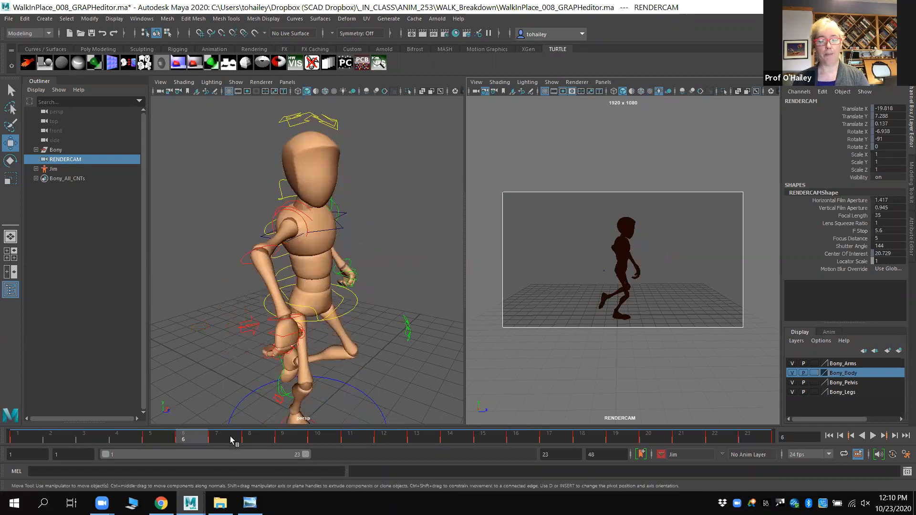
{"action": "key", "text": "alt+period"}
{"action": "key", "text": "alt+period"}
{"action": "key", "text": "alt+comma"}
{"action": "key", "text": "alt+comma"}
{"action": "key", "text": "alt+comma"}
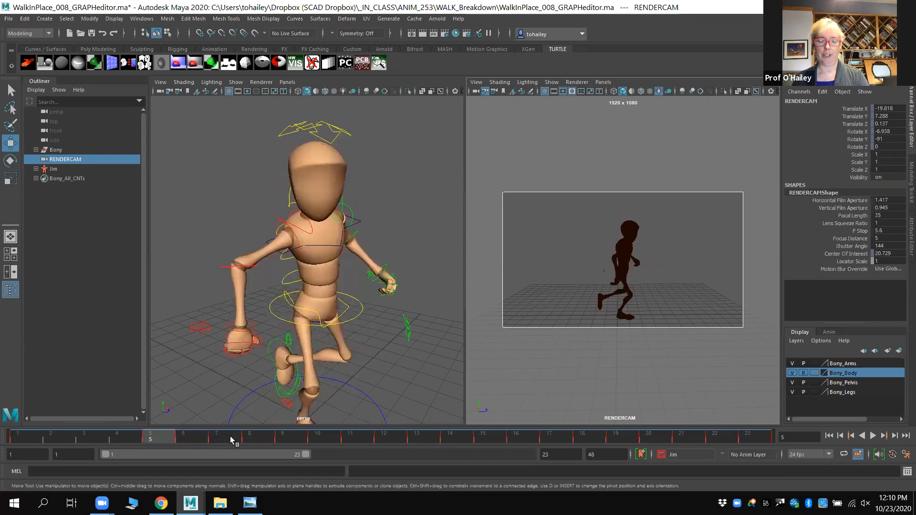
{"action": "key", "text": "alt+period"}
{"action": "key", "text": "alt+period"}
{"action": "key", "text": "alt+period"}
{"action": "key", "text": "alt+period"}
{"action": "key", "text": "alt+period"}
{"action": "key", "text": "alt+period"}
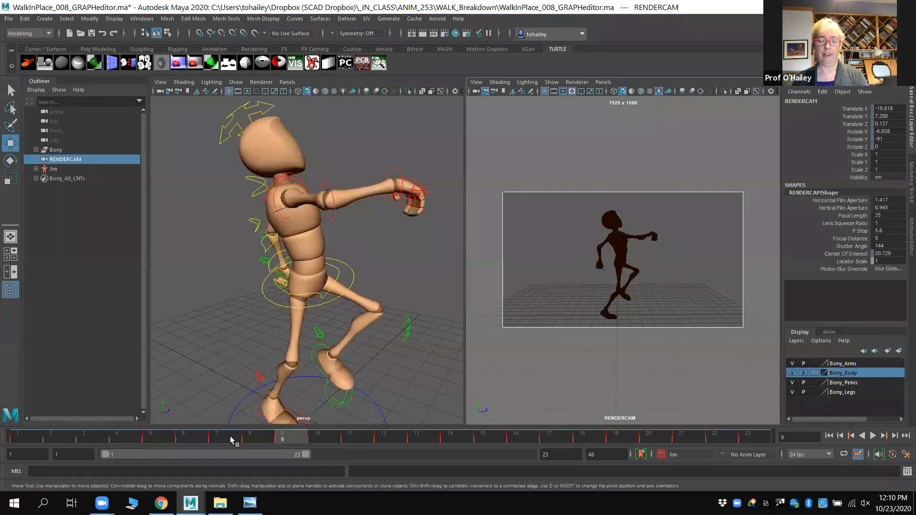
{"action": "key", "text": "alt+period"}
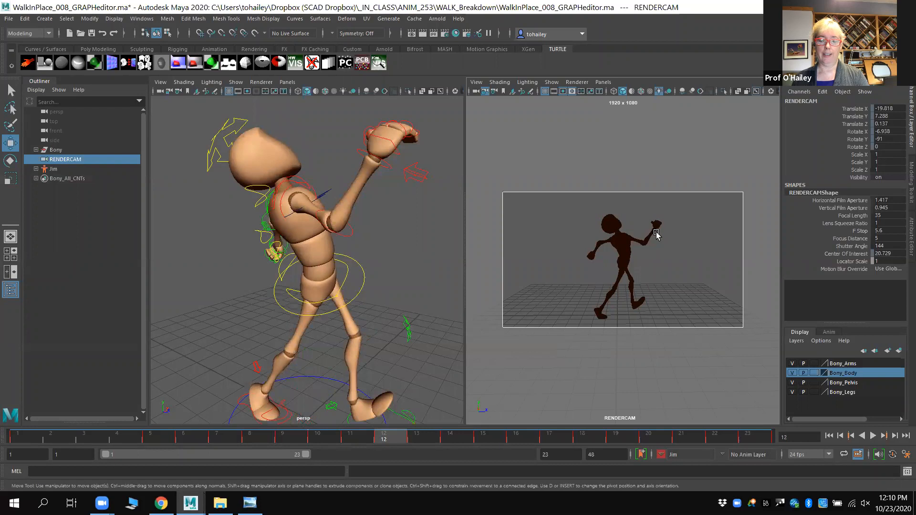
Continue stepping the silhouette to frame 18, scrub back to about frame 10, and scrub forward to frame 17
{"action": "key", "text": "alt+period"}
{"action": "key", "text": "alt+period"}
{"action": "key", "text": "alt+period"}
{"action": "key", "text": "alt+period"}
{"action": "key", "text": "alt+period"}
{"action": "key", "text": "alt+period"}
{"action": "key", "text": "alt+period"}
{"action": "key", "text": "alt+period"}
{"action": "key", "text": "alt+period"}
{"action": "key", "text": "alt+period"}
{"action": "key", "text": "alt+period"}
{"action": "key", "text": "alt+period"}
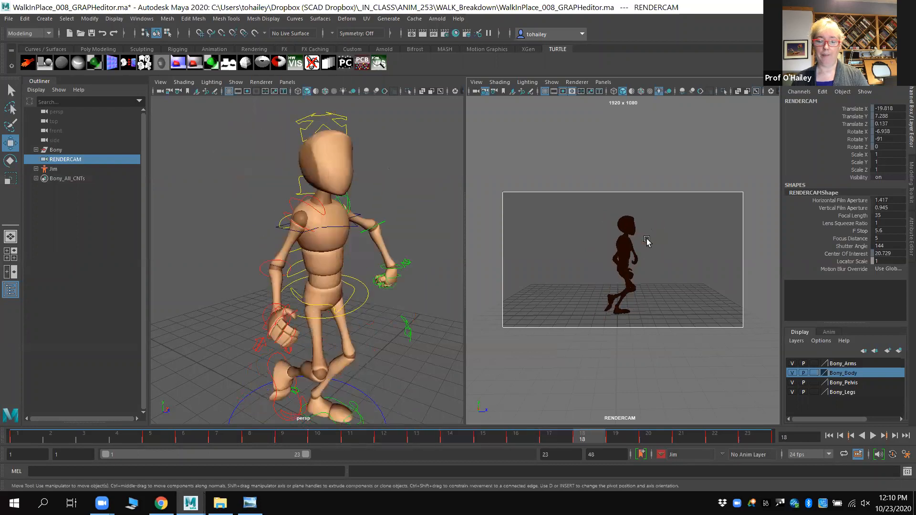
{"action": "left_click_drag", "start_coordinate": [647, 241], "coordinate": [660, 264]}
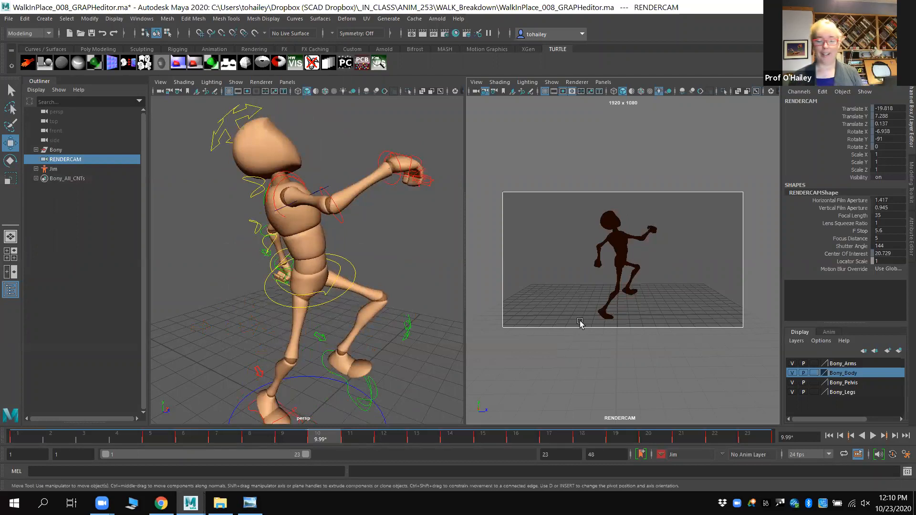
{"action": "left_click_drag", "start_coordinate": [492, 440], "coordinate": [556, 437]}
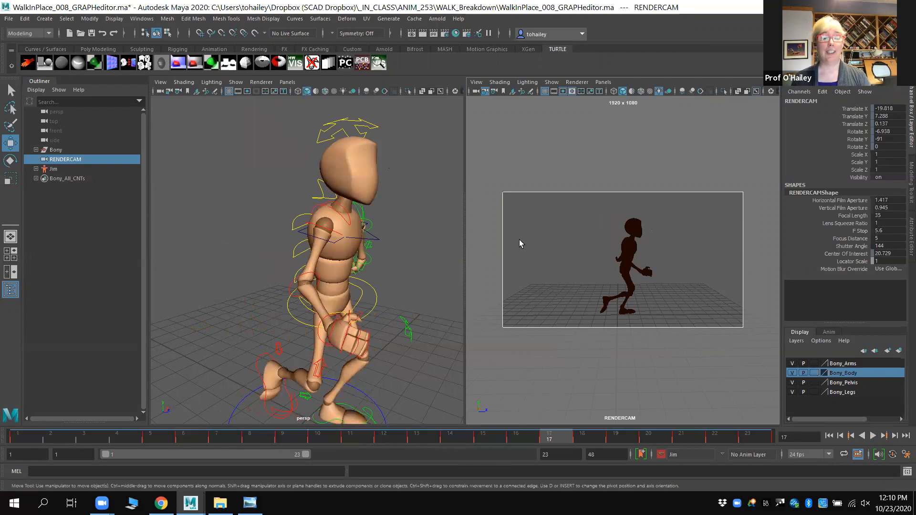
Tear off a floating copy of the RENDERCAM view, reduce its height and move it out of the persp view
{"action": "left_click", "coordinate": [603, 82]}
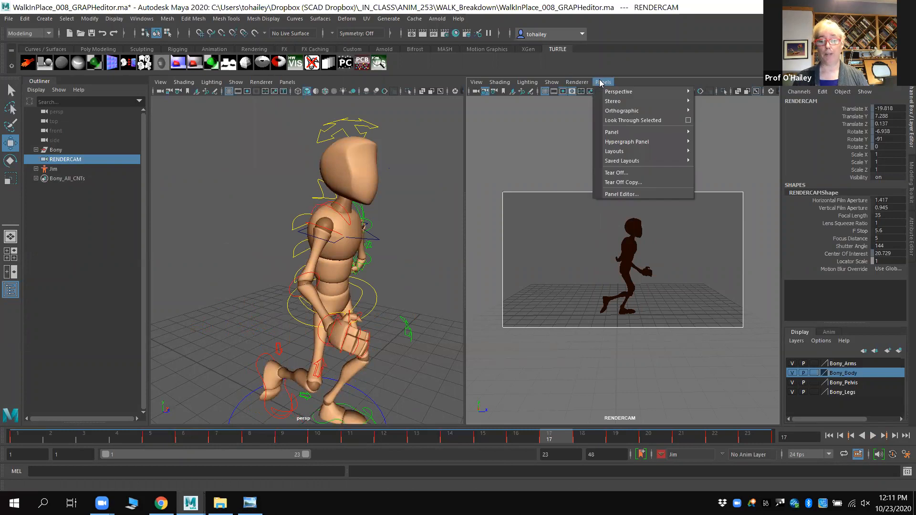
{"action": "left_click", "coordinate": [635, 182]}
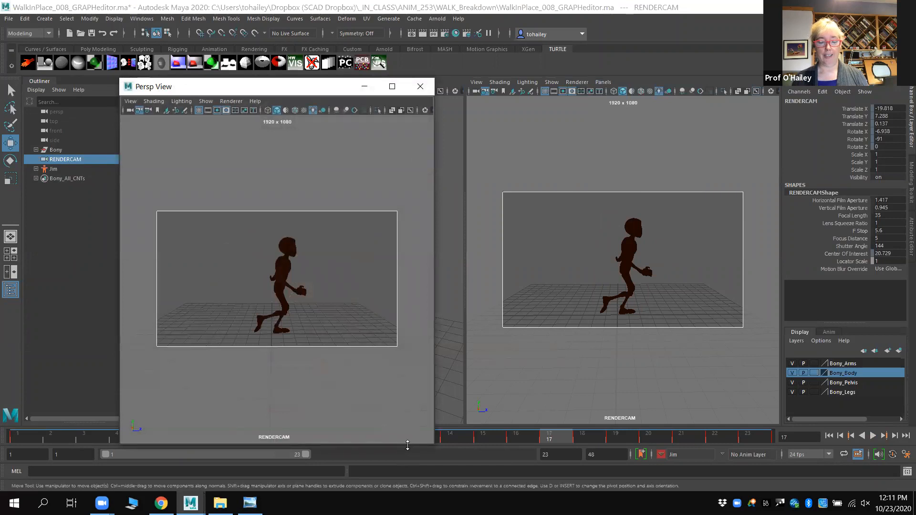
{"action": "left_click_drag", "start_coordinate": [408, 445], "coordinate": [424, 330]}
{"action": "left_click_drag", "start_coordinate": [331, 91], "coordinate": [775, 28]}
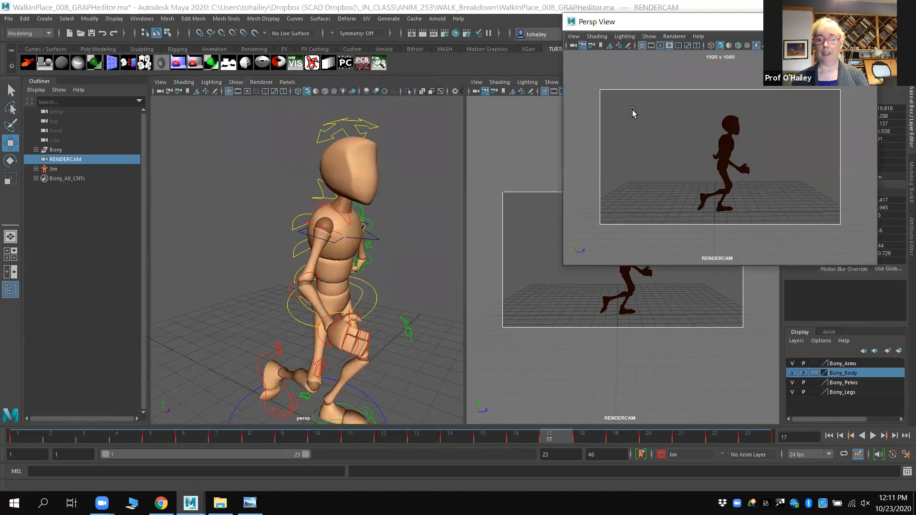
Switch the workspace to a single view looking through the persp camera behind the floating RENDERCAM window
{"action": "left_click", "coordinate": [10, 236]}
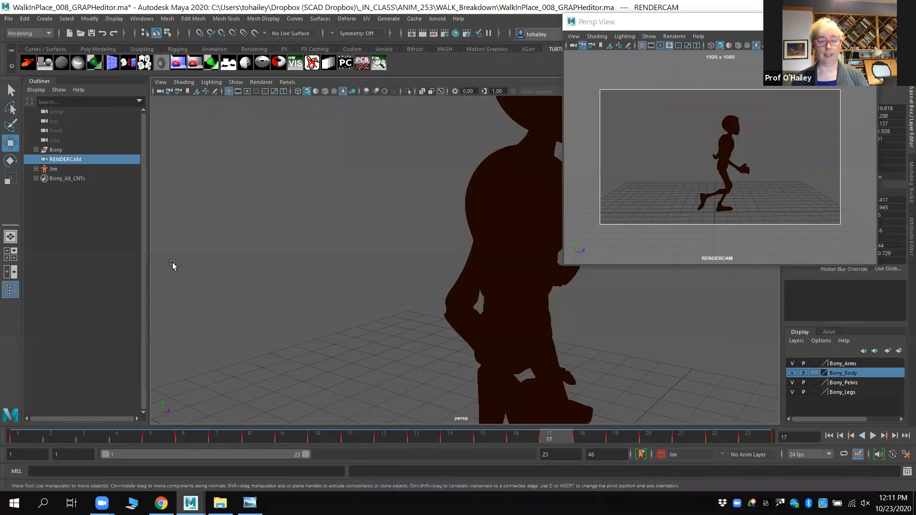
{"action": "left_click", "coordinate": [287, 82]}
{"action": "mouse_move", "coordinate": [362, 94]}
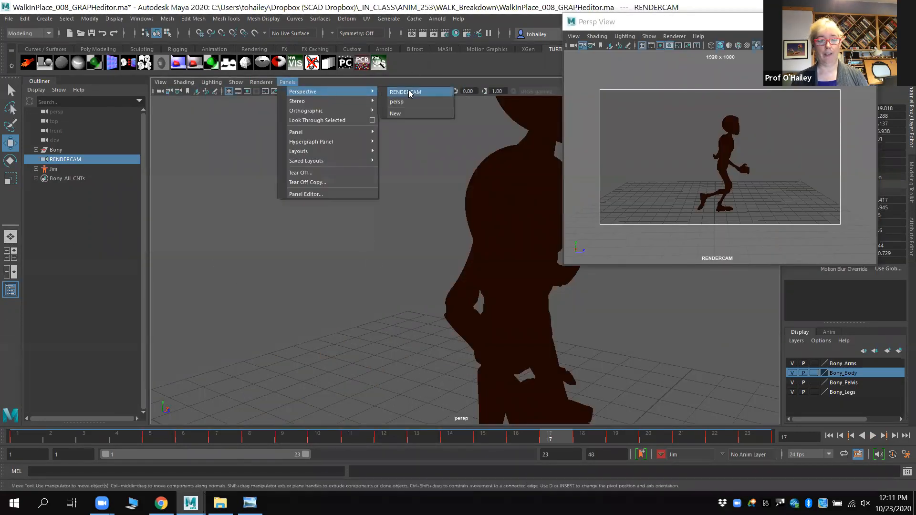
{"action": "left_click", "coordinate": [398, 102]}
{"action": "left_click", "coordinate": [287, 82]}
{"action": "mouse_move", "coordinate": [362, 94]}
{"action": "left_click", "coordinate": [400, 102]}
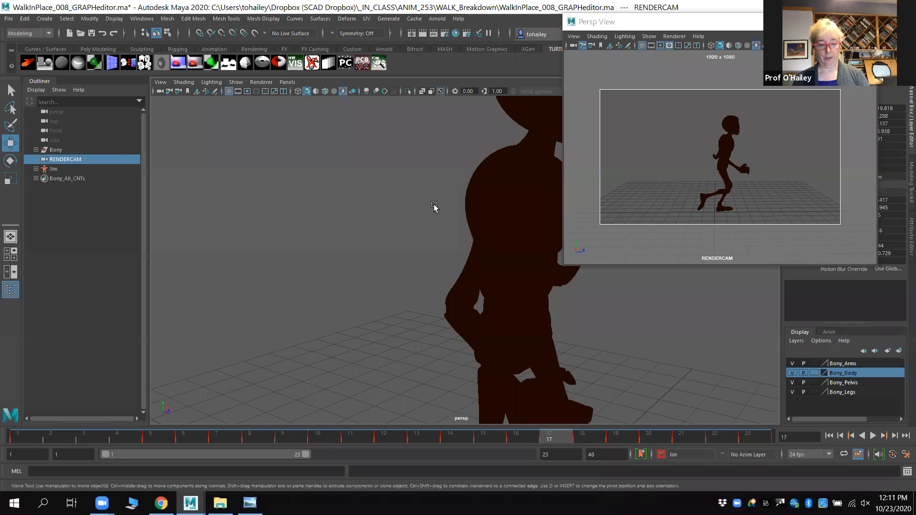
Set the persp view to shaded display and turn its NURBS curves back on
{"action": "key", "text": "5"}
{"action": "scroll", "coordinate": [378, 231], "scroll_direction": "down", "scroll_amount": 5}
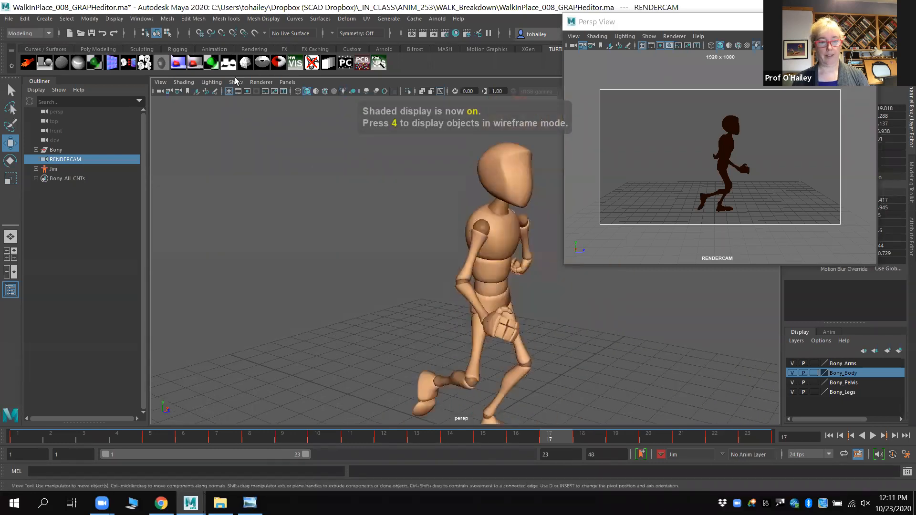
{"action": "left_click", "coordinate": [241, 84]}
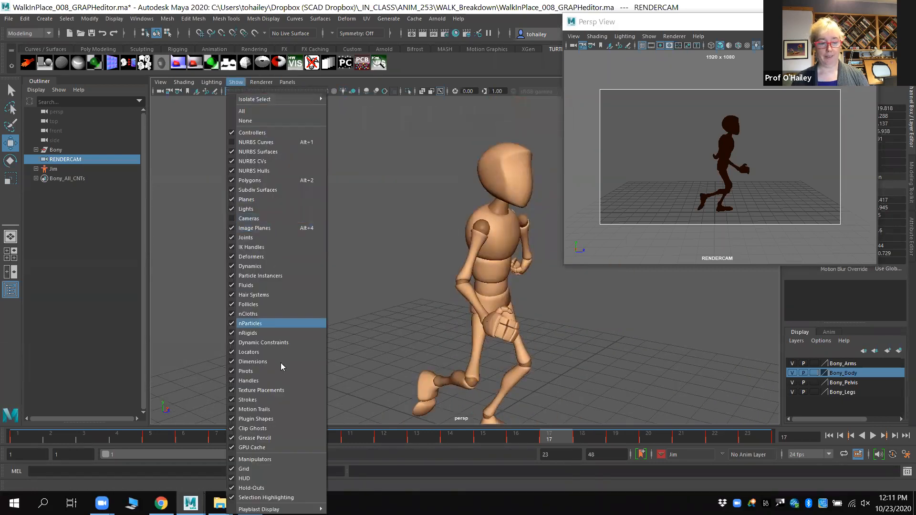
{"action": "left_click_drag", "start_coordinate": [485, 244], "coordinate": [387, 251], "text": "alt"}
{"action": "right_click_drag", "start_coordinate": [387, 251], "coordinate": [477, 248], "text": "alt"}
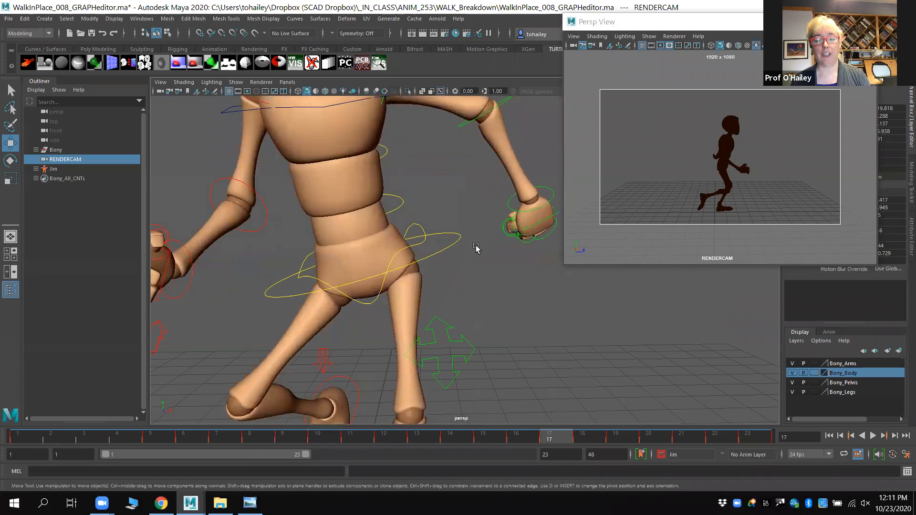
Move the floating RENDERCAM window over the Outliner side, leaving the whole character clear in the persp view
{"action": "middle_click_drag", "start_coordinate": [463, 248], "coordinate": [382, 248], "text": "alt"}
{"action": "right_click_drag", "start_coordinate": [382, 247], "coordinate": [417, 220], "text": "alt"}
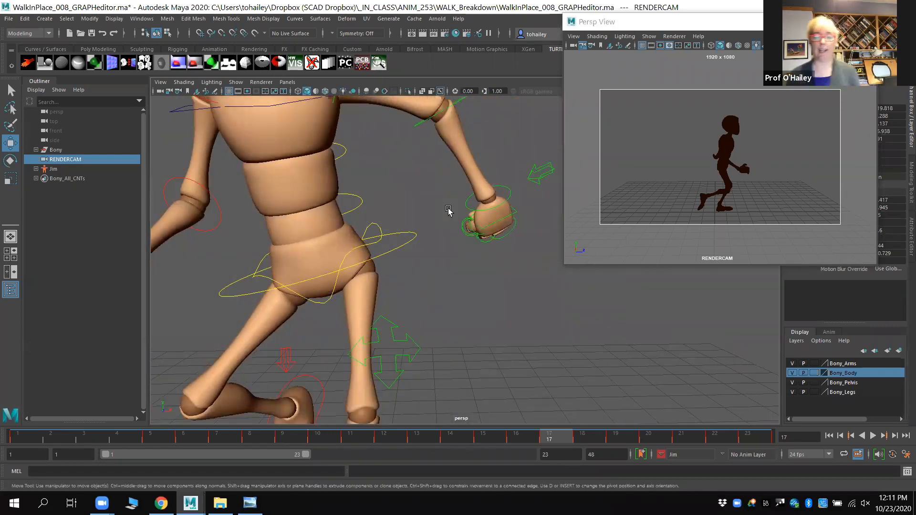
{"action": "right_click_drag", "start_coordinate": [474, 231], "coordinate": [453, 294], "text": "alt"}
{"action": "middle_click_drag", "start_coordinate": [442, 260], "coordinate": [475, 311], "text": "alt"}
{"action": "middle_click_drag", "start_coordinate": [418, 260], "coordinate": [445, 308], "text": "alt"}
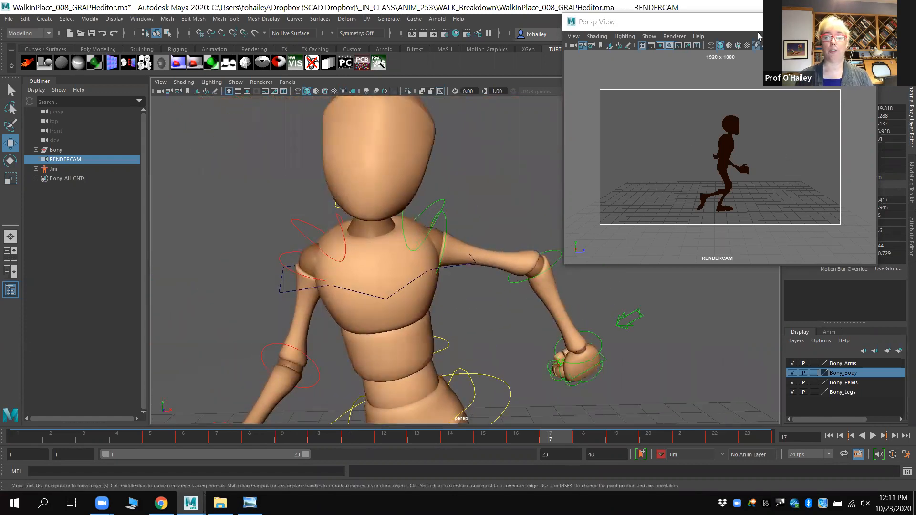
{"action": "left_click_drag", "start_coordinate": [730, 24], "coordinate": [210, 48]}
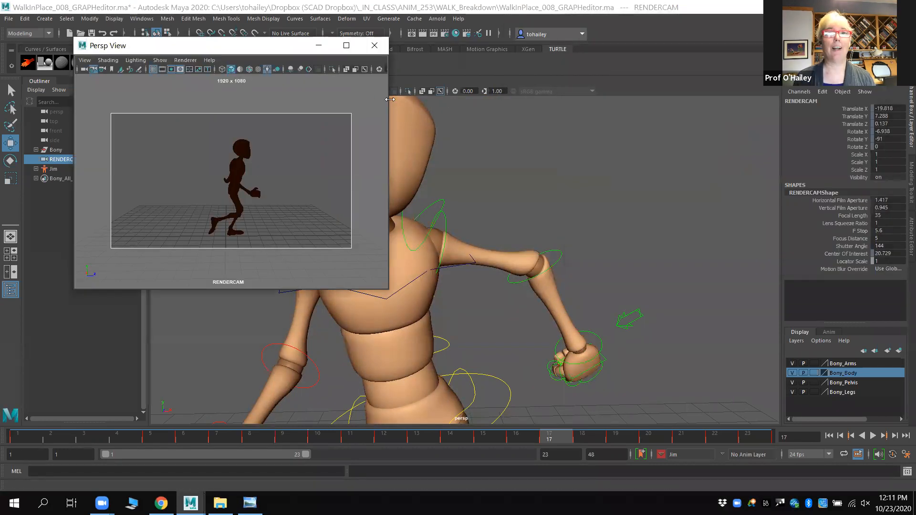
{"action": "mouse_move", "coordinate": [487, 242]}
{"action": "left_mouse_down", "text": "alt"}
{"action": "mouse_move", "coordinate": [479, 248]}
{"action": "mouse_move", "coordinate": [500, 241]}
{"action": "left_mouse_up", "text": "alt"}
{"action": "scroll", "coordinate": [501, 244], "scroll_direction": "down", "scroll_amount": 10}
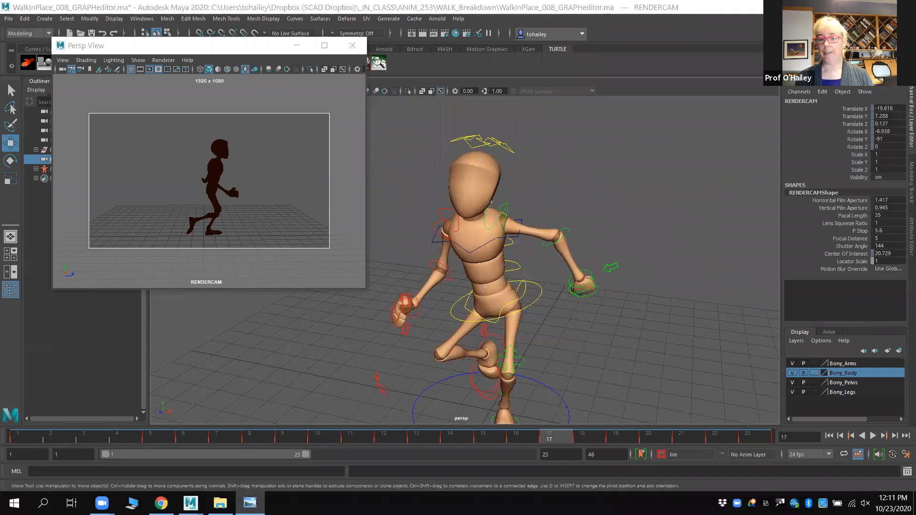
Switch to Windows Photo Viewer to examine the Silhouette_RW_AWG.png reference, and move its window off the Maya workspace
{"action": "left_click", "coordinate": [249, 503]}
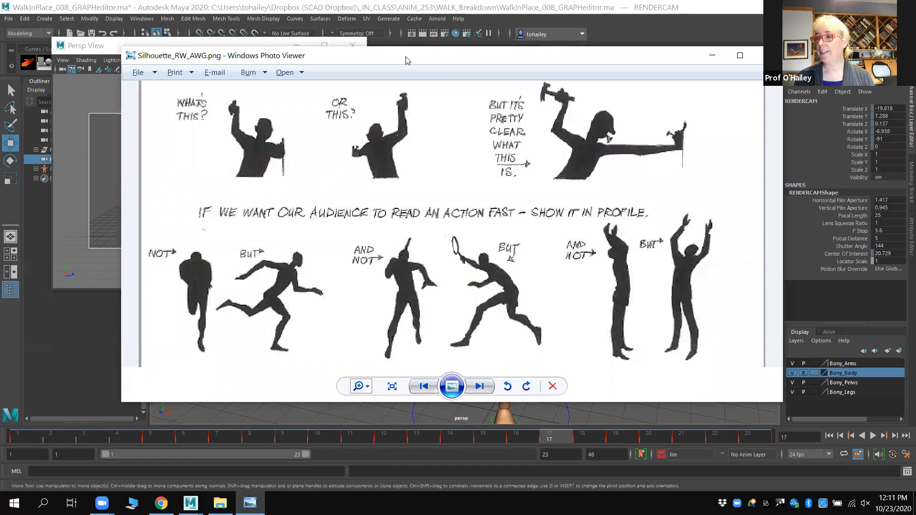
{"action": "left_click_drag", "start_coordinate": [407, 60], "coordinate": [915, 60]}
Select the Bony_rShoulderFKC control in the persp view, start playback and go to frame 10
{"action": "left_click_drag", "start_coordinate": [454, 290], "coordinate": [486, 289], "text": "alt"}
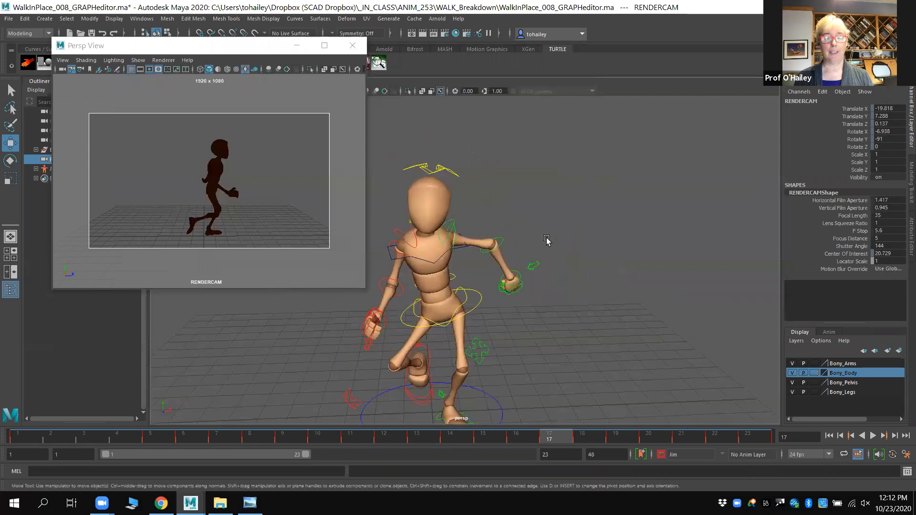
{"action": "middle_click_drag", "start_coordinate": [546, 240], "coordinate": [613, 227], "text": "alt"}
{"action": "left_click", "coordinate": [475, 226]}
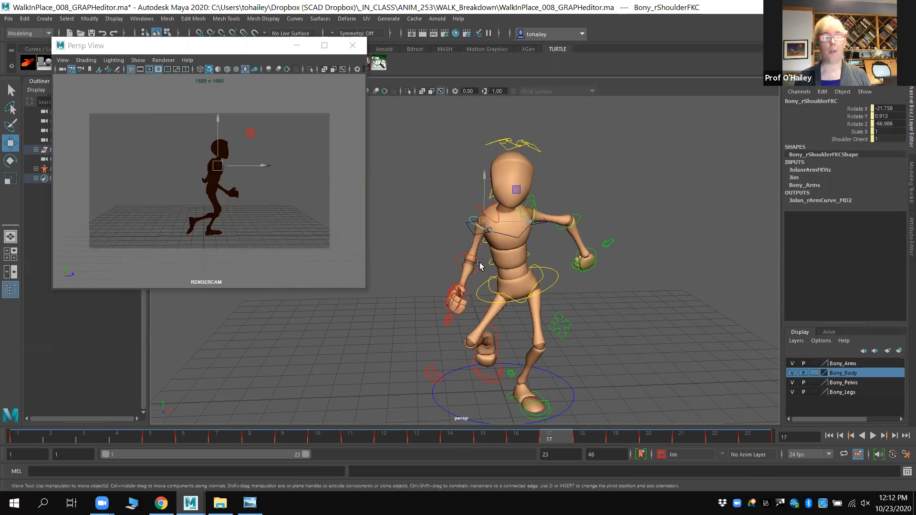
{"action": "key", "text": "alt+v"}
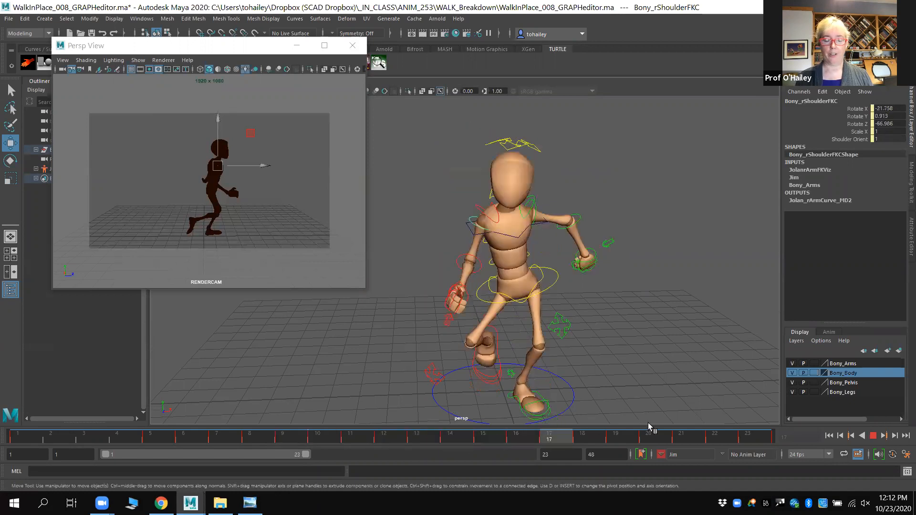
{"action": "left_click", "coordinate": [334, 439]}
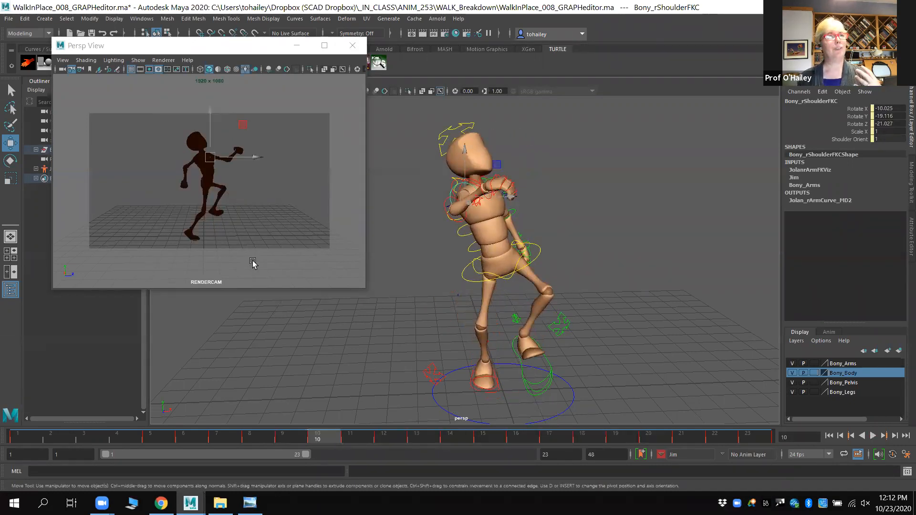
Compare the side-on persp pose at frame 10 with the floating silhouette and scrub back to frame 8
{"action": "left_click_drag", "start_coordinate": [431, 305], "coordinate": [237, 177], "text": "alt"}
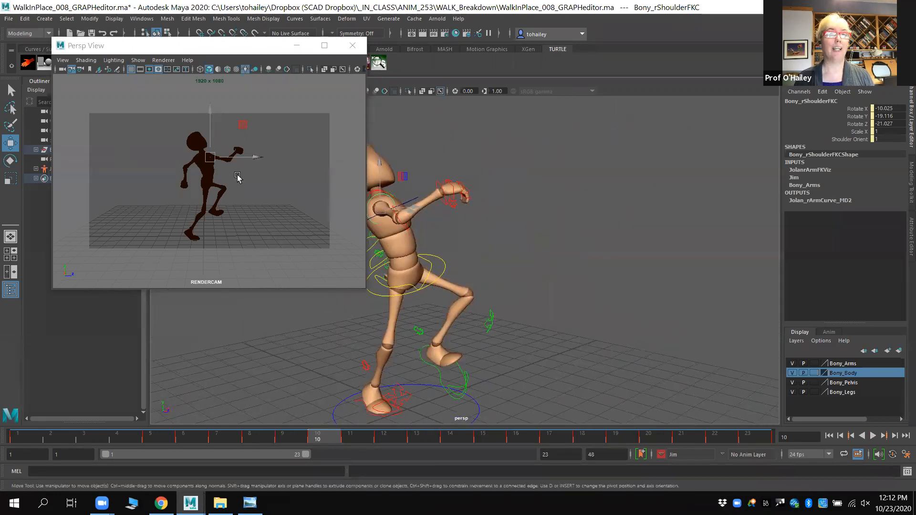
{"action": "left_click_drag", "start_coordinate": [473, 225], "coordinate": [542, 220], "text": "alt"}
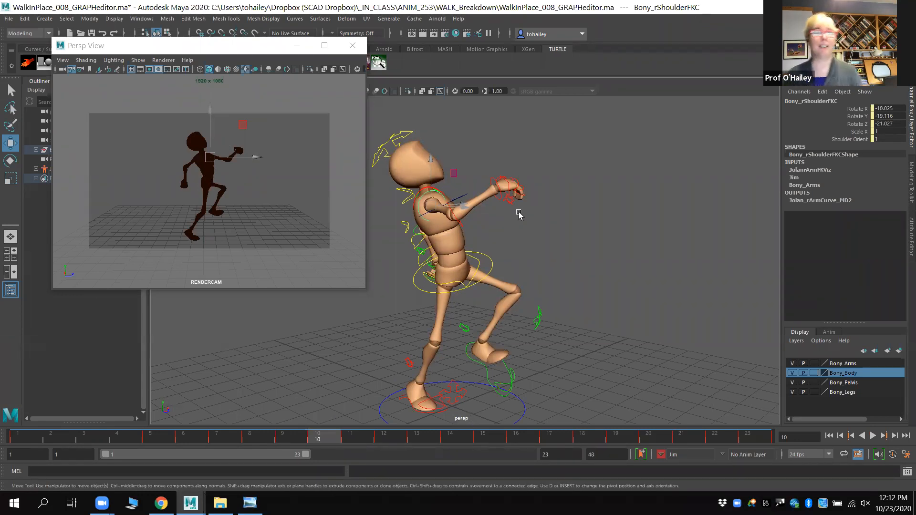
{"action": "left_click_drag", "start_coordinate": [415, 439], "coordinate": [260, 438]}
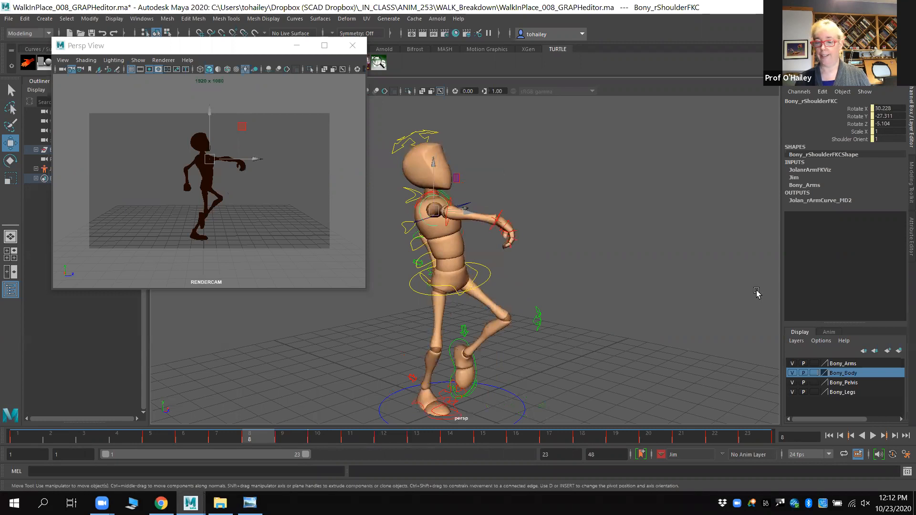